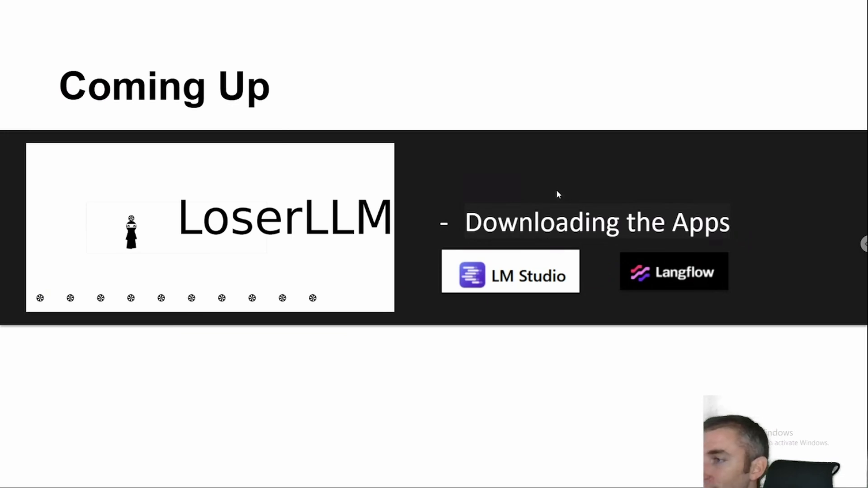
Advance to the LM Studio download slide, exit the slideshow and switch to the open lmstudio.ai page.
click(502, 182)
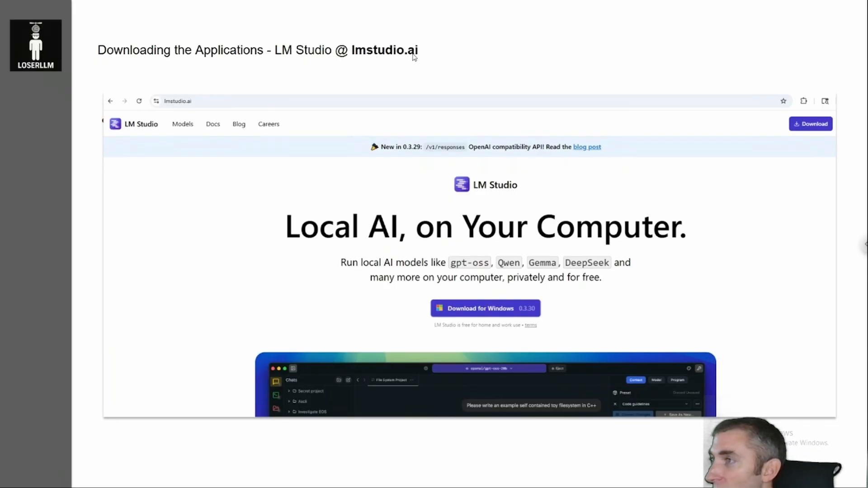
key(alt+Tab)
key(alt+Tab)
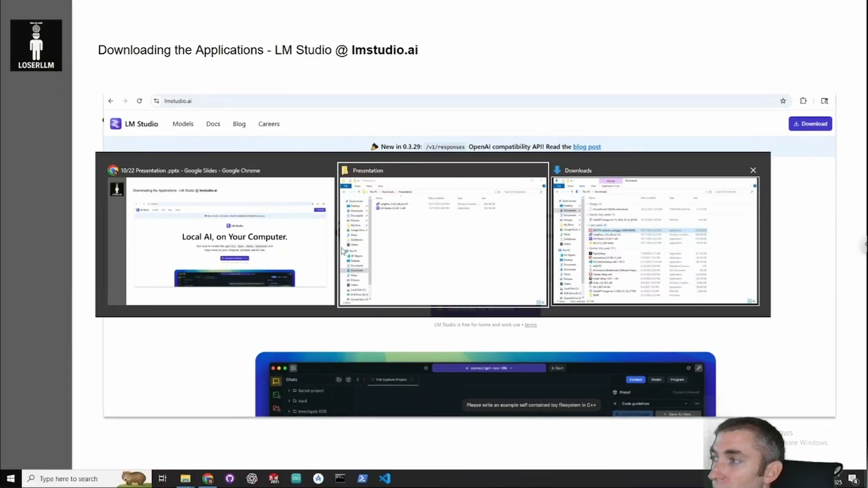
key(alt+Tab)
key(Escape)
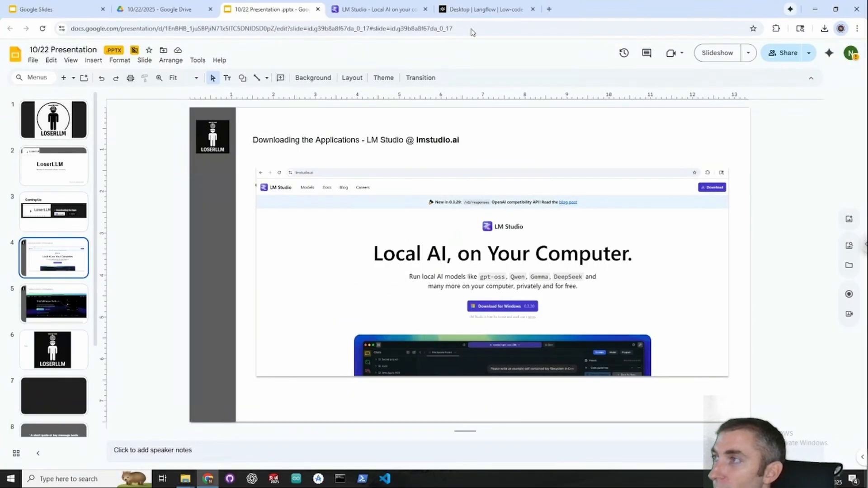
click(378, 10)
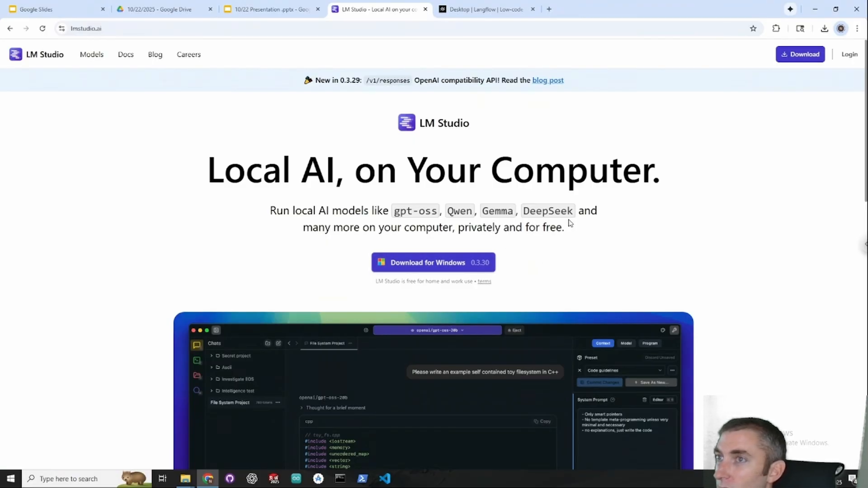
Check the recent downloads, and start downloading LM Studio 0.3.30 for Windows from the home page.
click(825, 29)
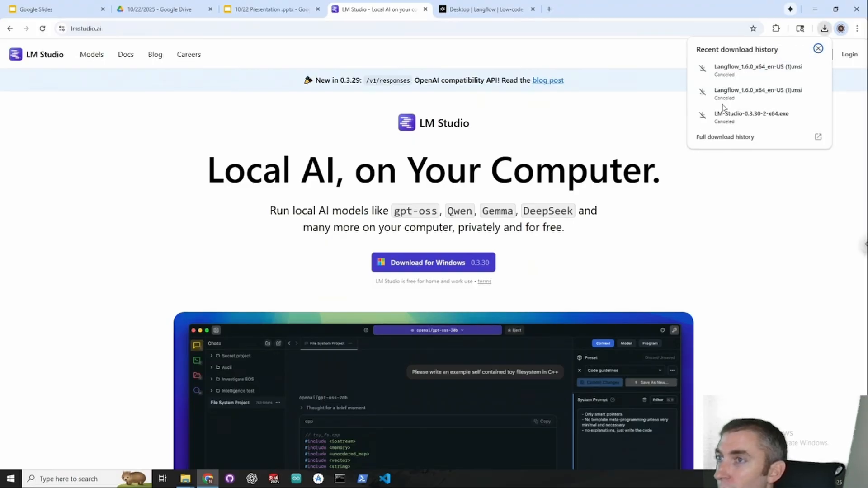
click(746, 190)
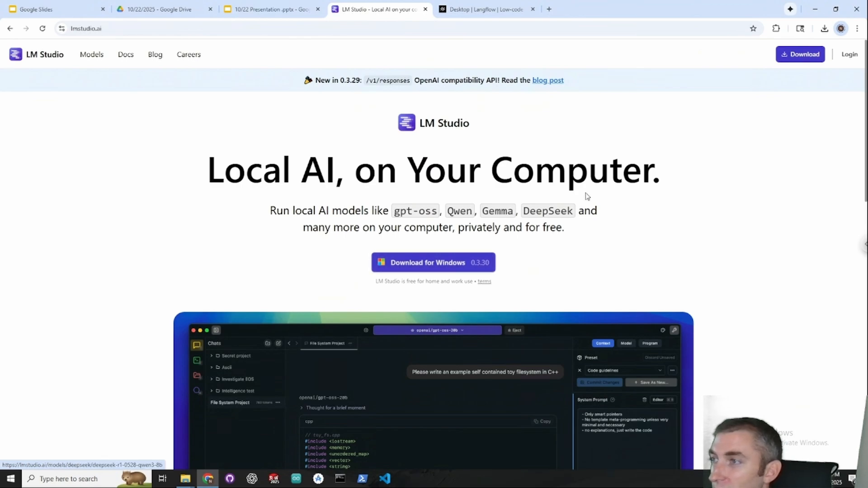
scroll(592, 195, down, 2)
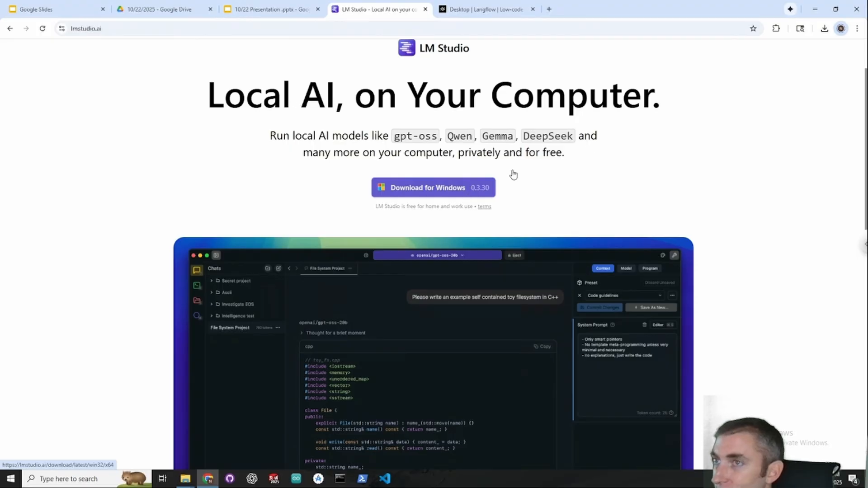
click(429, 192)
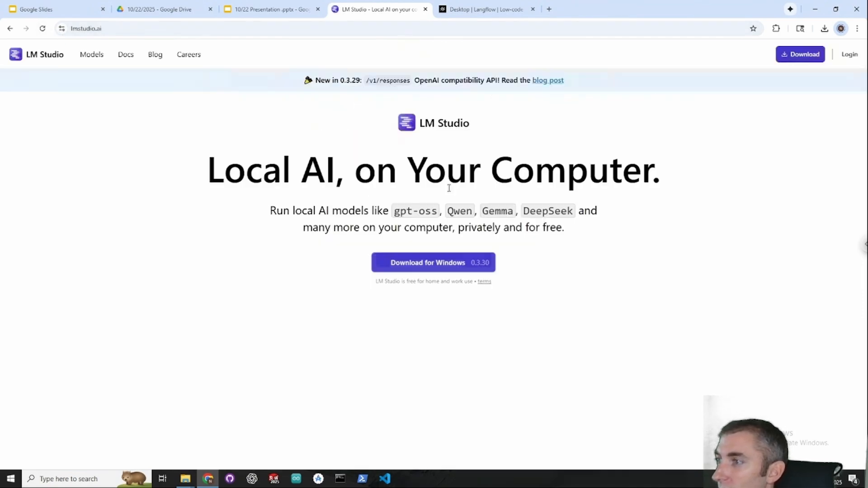
click(462, 260)
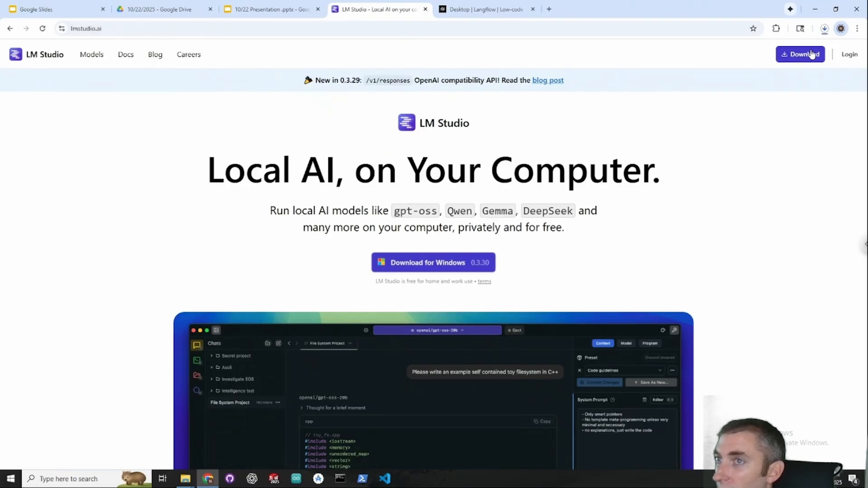
Check the LM Studio installer's progress in the full download history and show the folder holding the downloaded files.
click(825, 28)
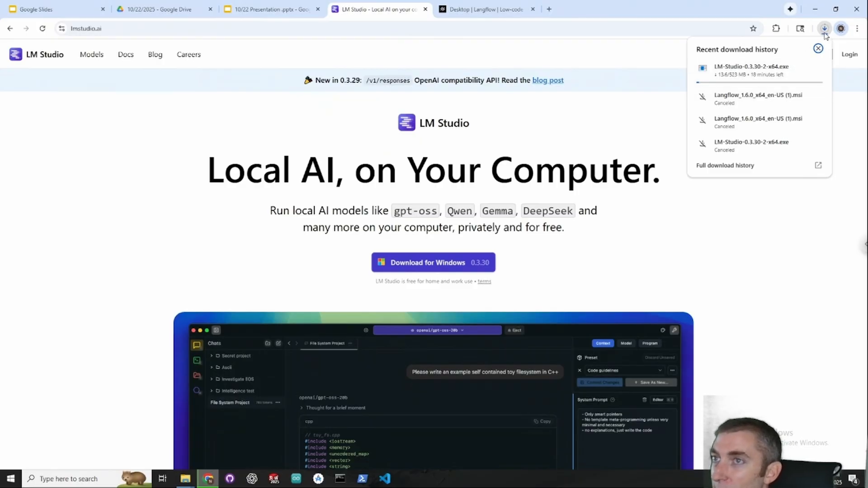
click(819, 48)
click(824, 29)
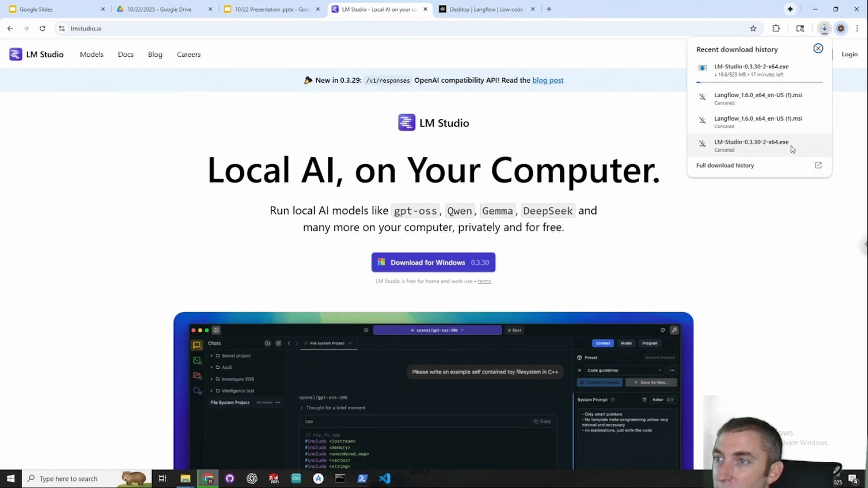
click(818, 165)
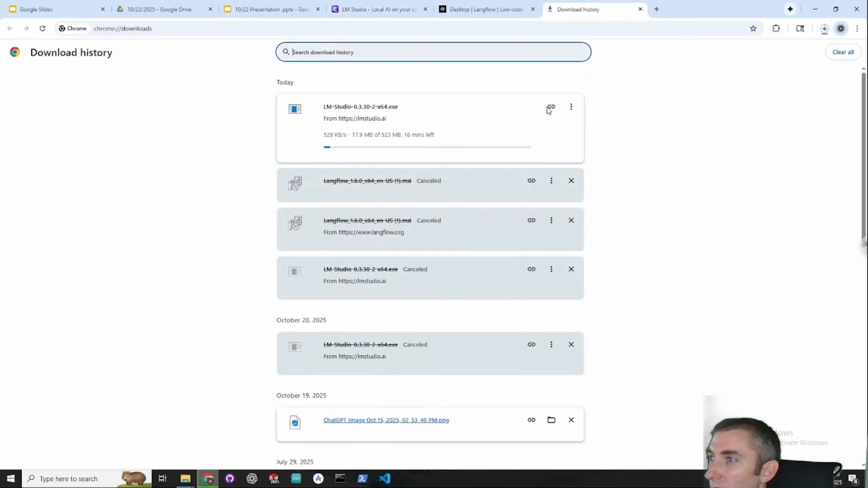
click(570, 111)
click(639, 273)
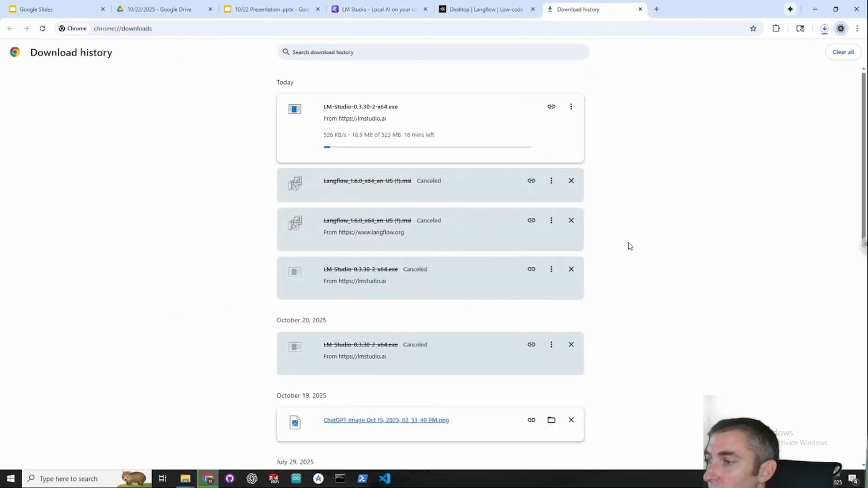
click(551, 422)
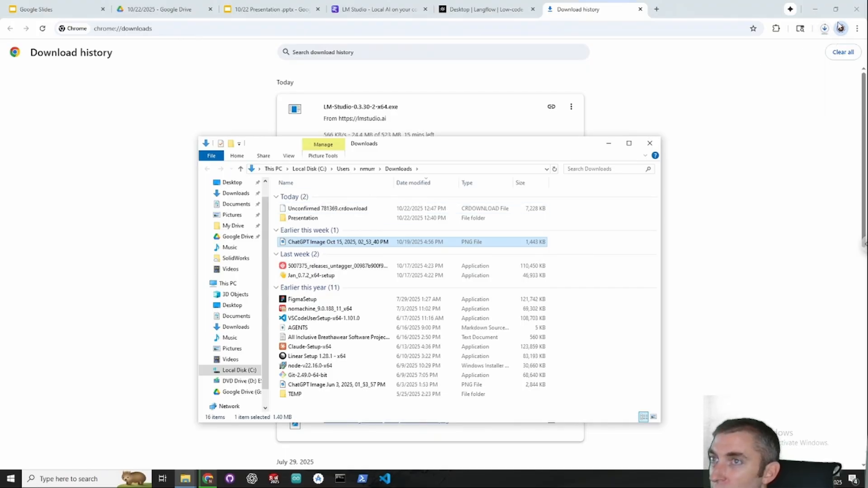
click(825, 28)
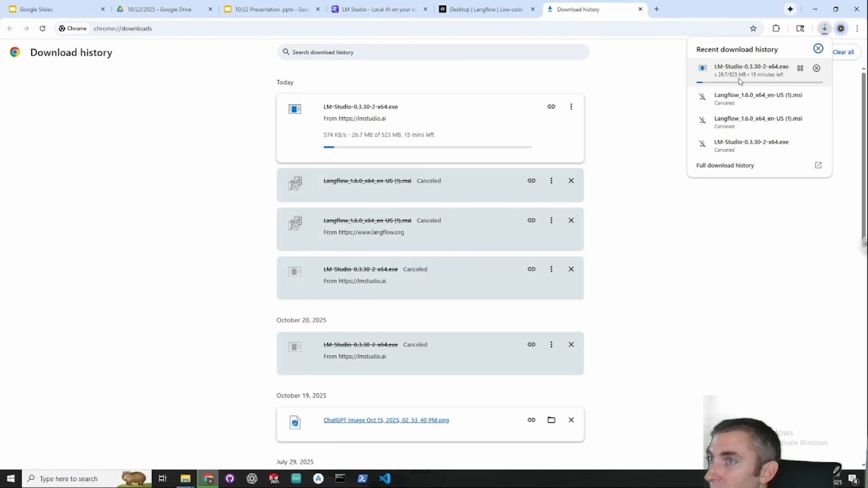
click(752, 250)
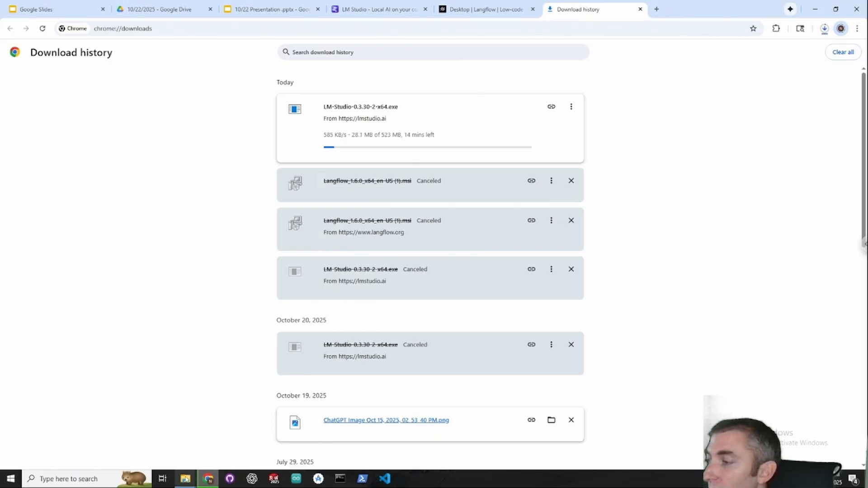
In File Explorer, go to the Presentation folder inside Downloads and launch the LM-Studio-0.3.30-1-x64 installer.
mouse_move(185, 479)
click(187, 443)
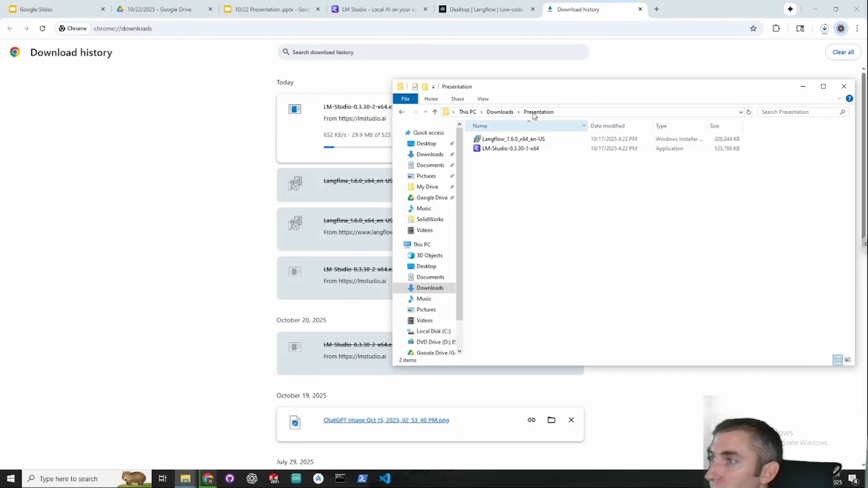
click(499, 112)
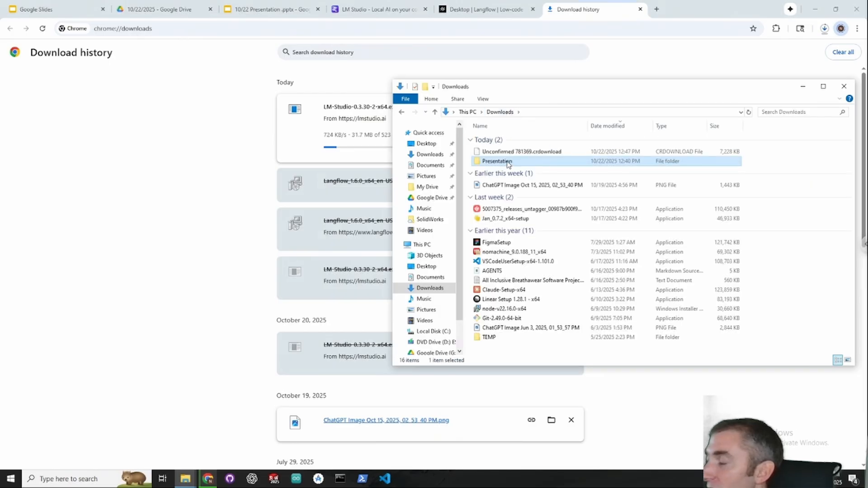
double_click(508, 161)
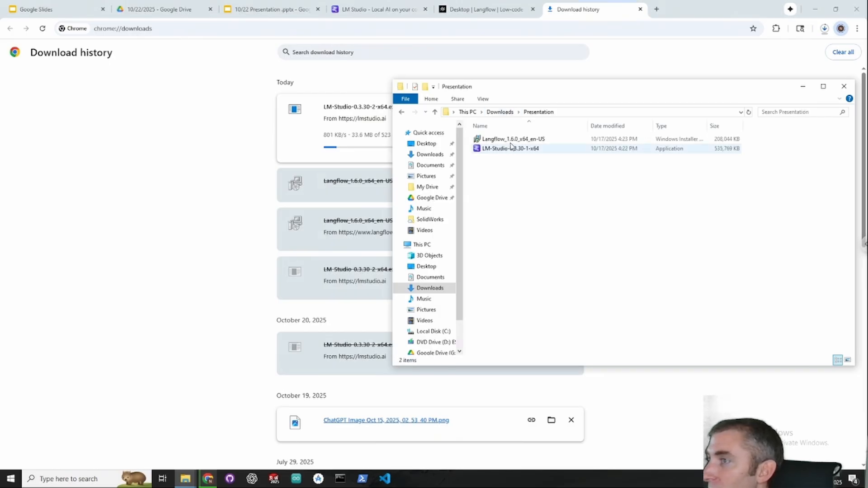
mouse_move(518, 150)
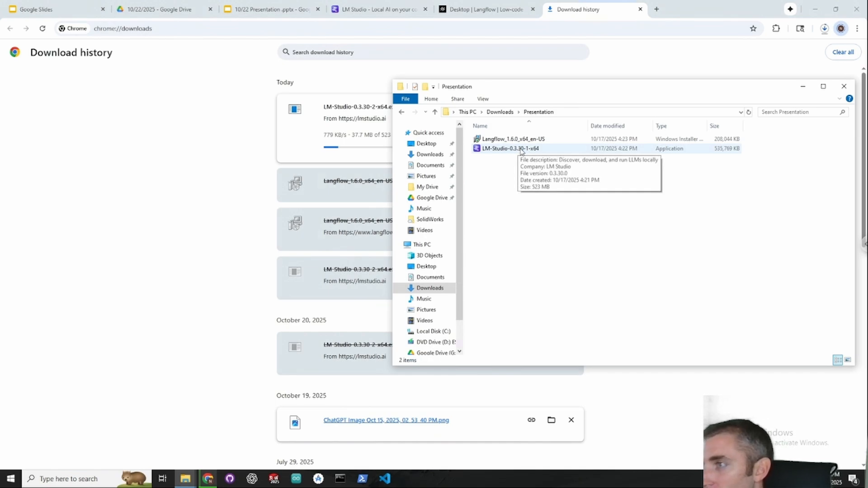
click(521, 151)
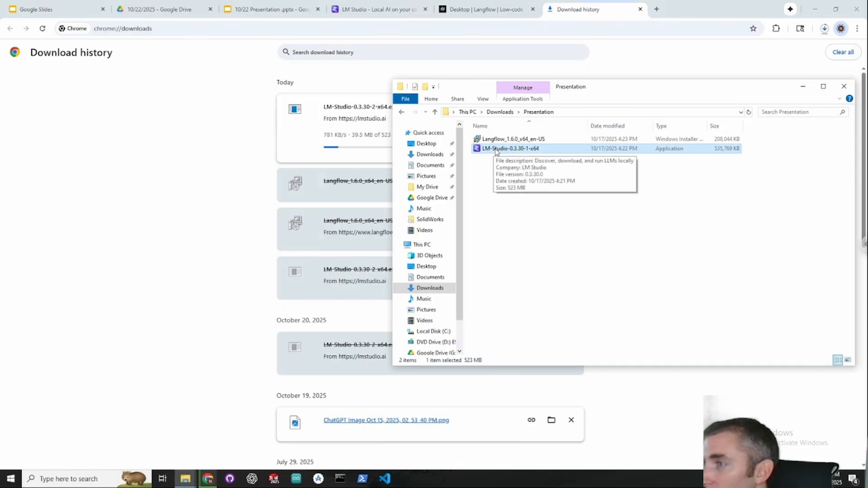
double_click(496, 150)
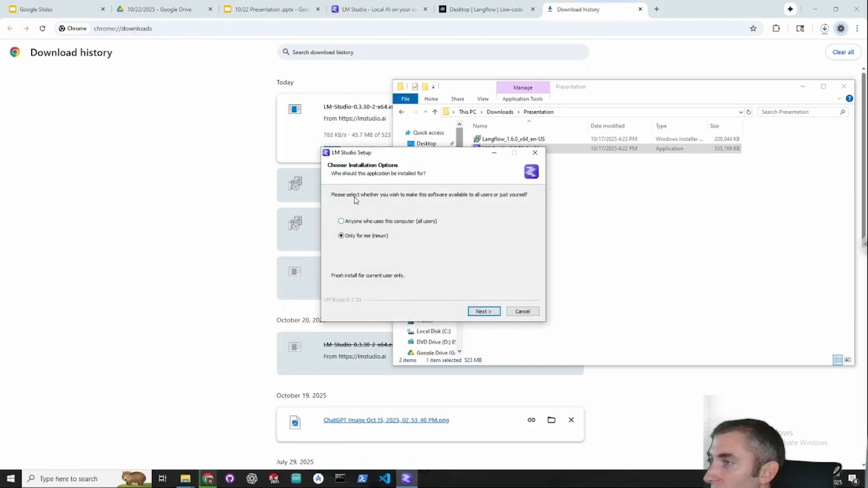
Install LM Studio for all users in C:\Program Files\LM Studio, allowing the installer to make changes to the device.
click(392, 222)
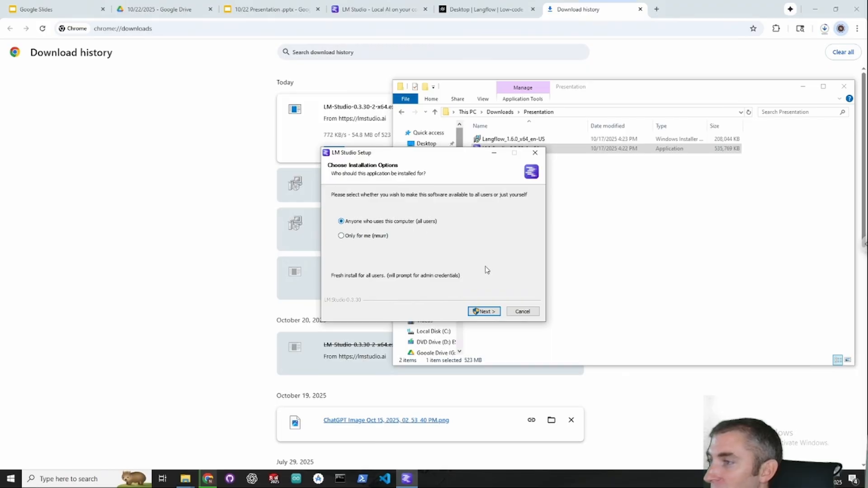
click(488, 311)
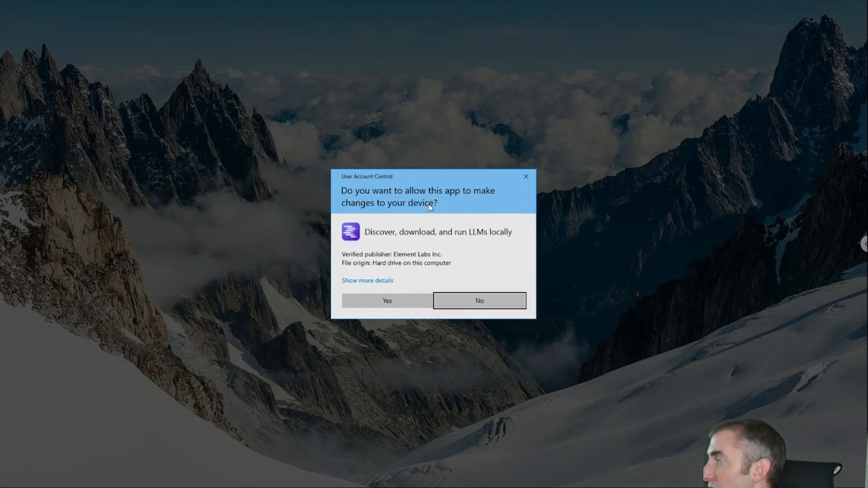
click(391, 299)
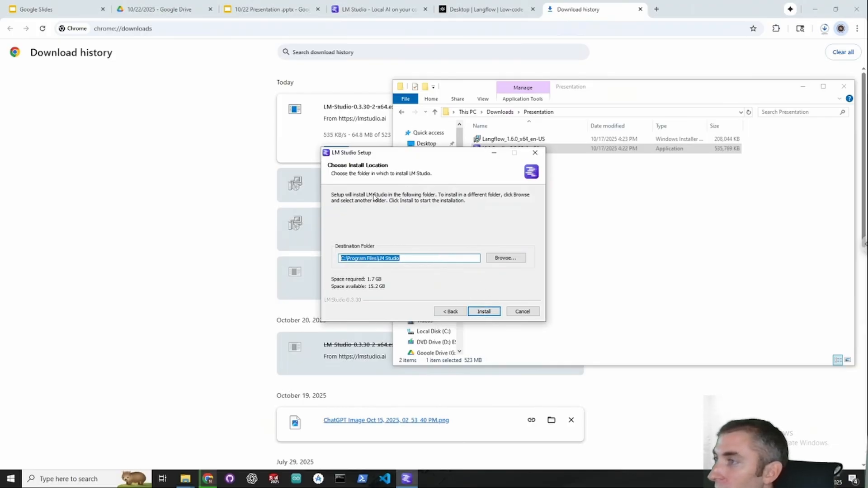
click(385, 258)
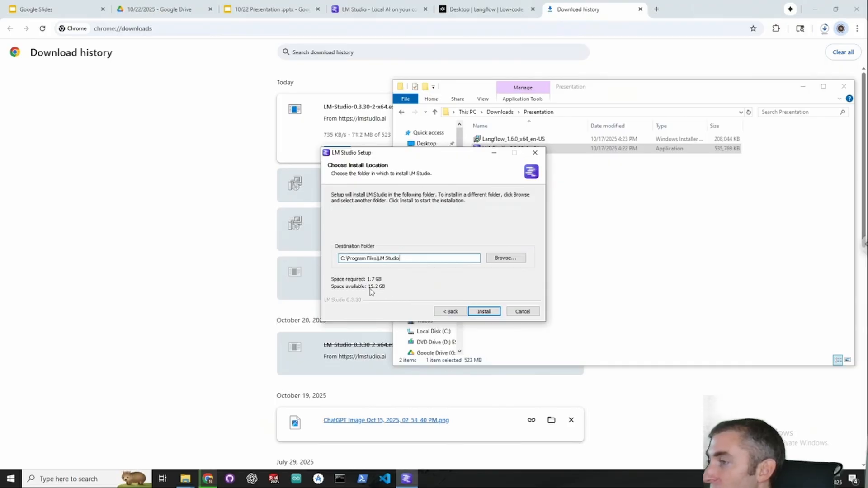
click(486, 312)
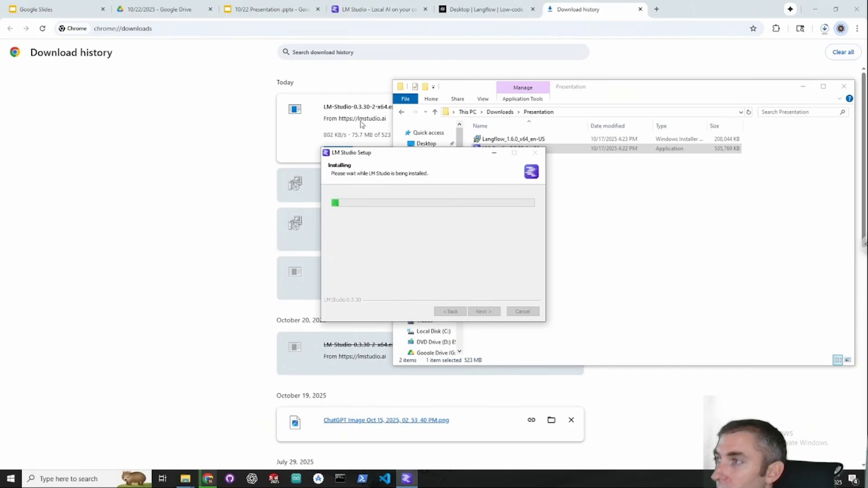
Cancel the running LM-Studio-0.3.30-2-x64.exe download in Chrome's download history.
click(371, 90)
click(571, 108)
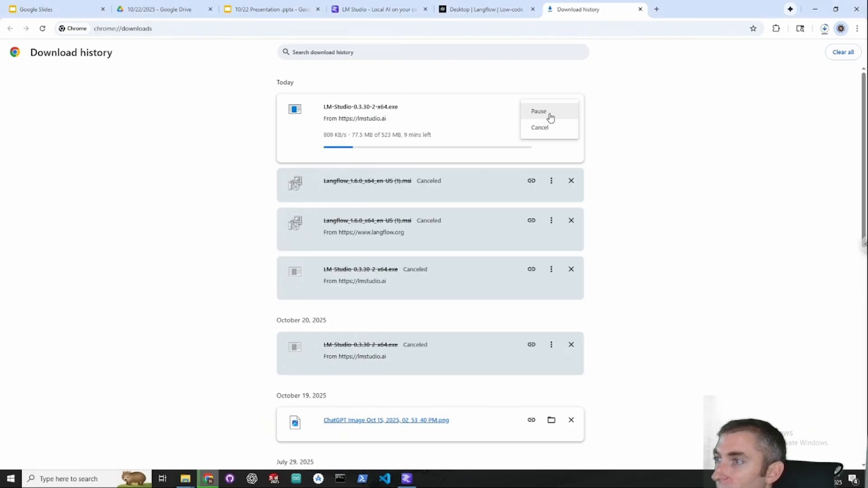
click(550, 129)
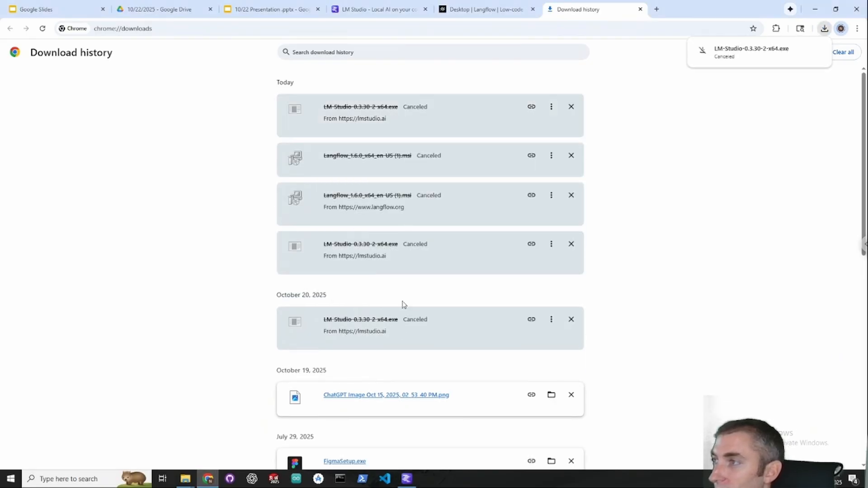
Bring the LM Studio Setup window back to the front and move it slightly upward while the installation runs.
click(407, 478)
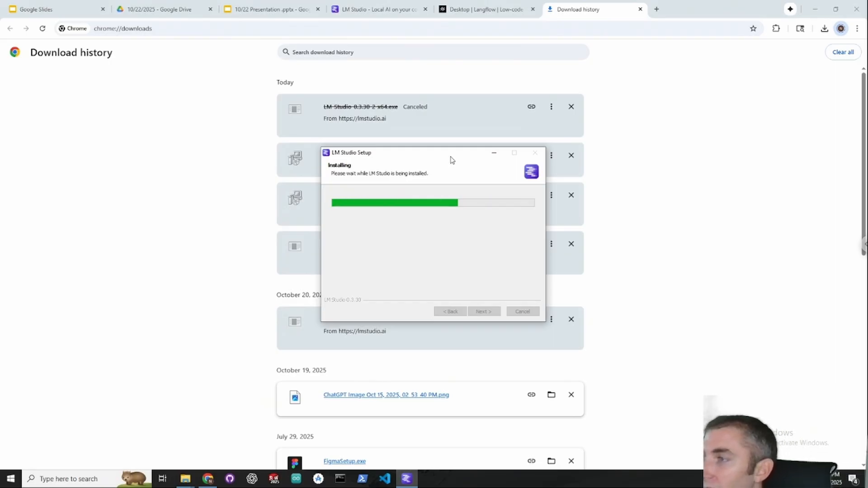
drag(450, 159, 448, 104)
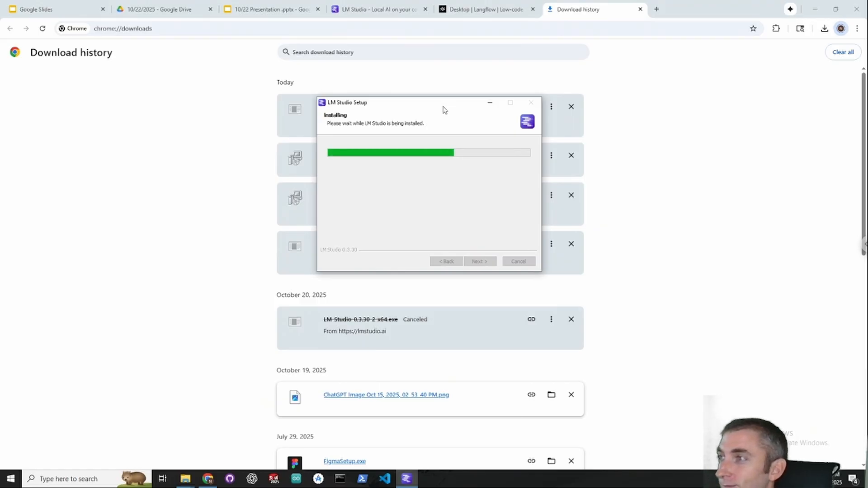
drag(441, 104, 446, 102)
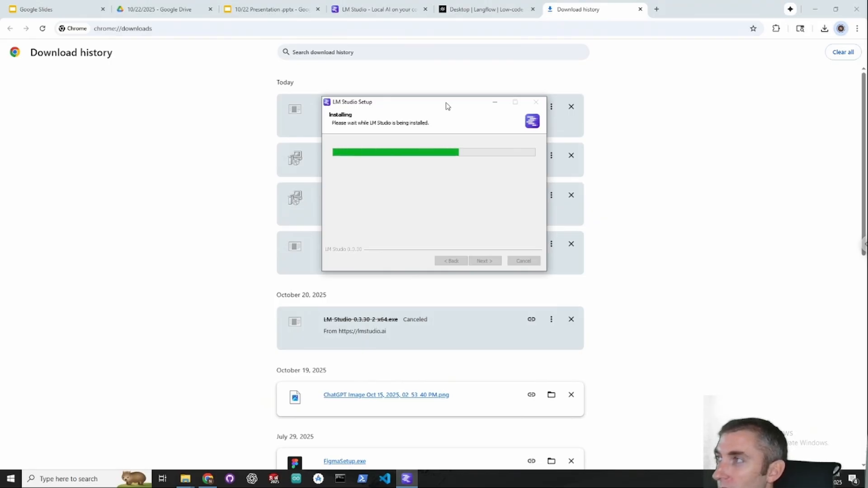
mouse_move(446, 105)
mouse_down()
mouse_move(449, 116)
mouse_move(448, 104)
mouse_up()
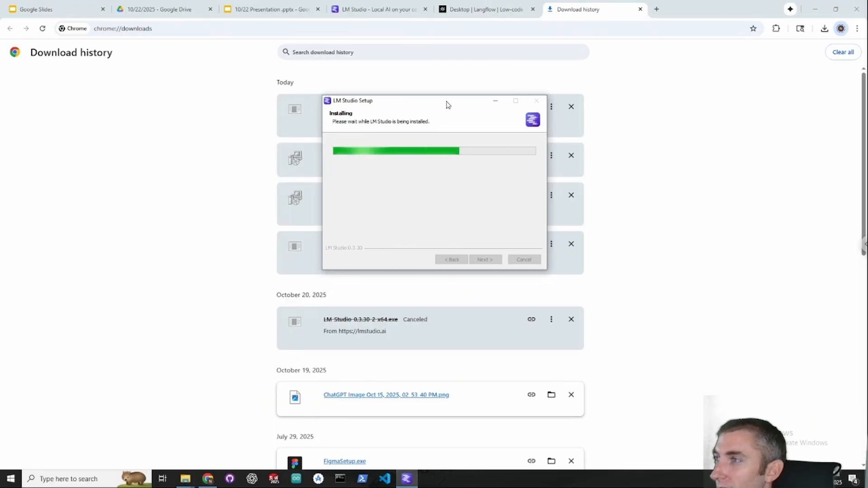
drag(447, 105, 447, 107)
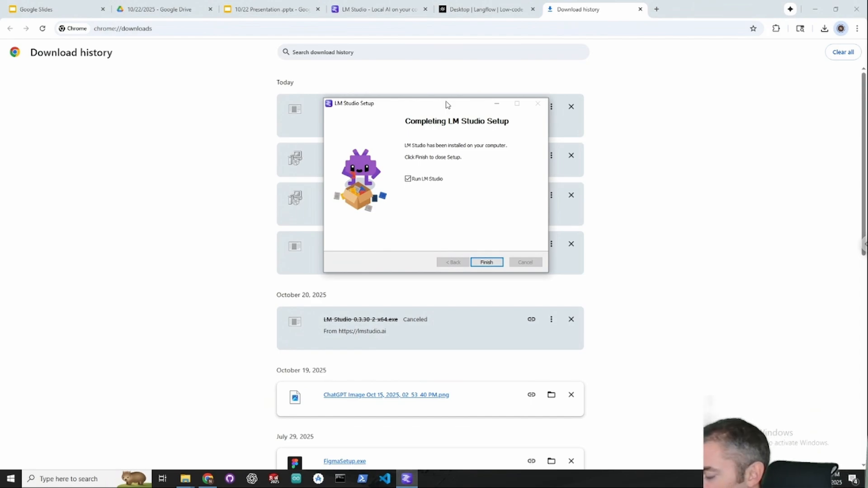
key(r)
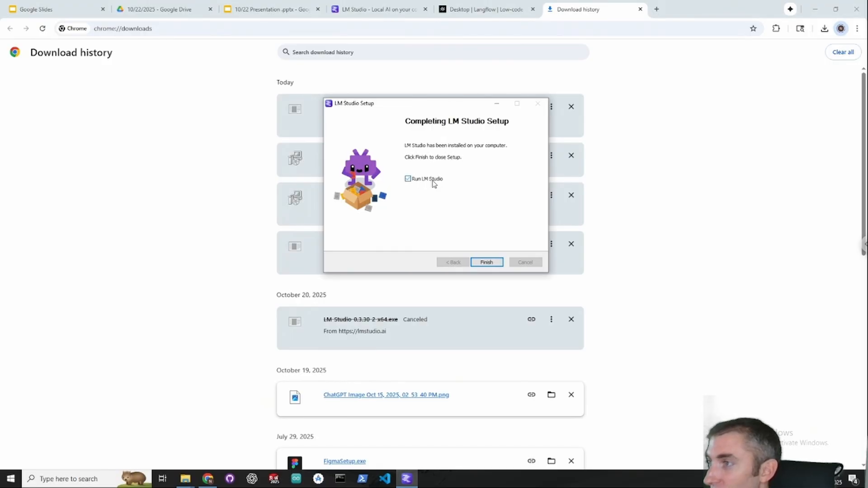
Finish the LM Studio setup with Run LM Studio enabled and dismiss the llama.cpp runtime update notice.
click(417, 183)
click(486, 262)
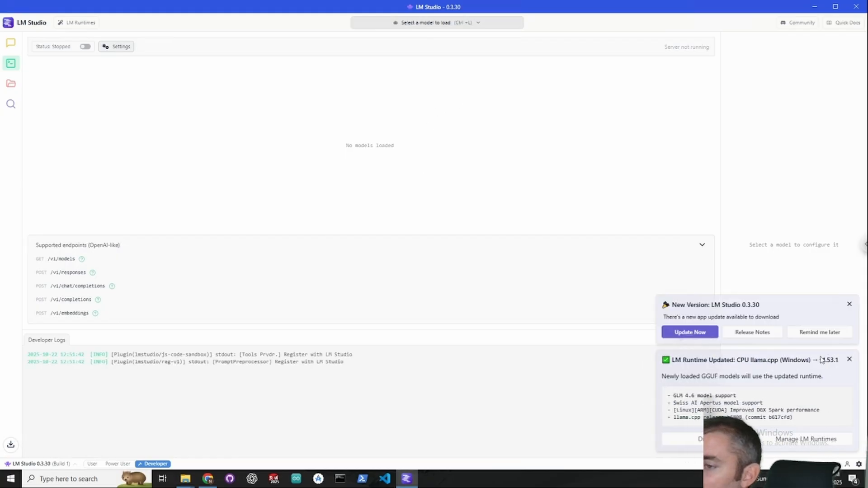
click(850, 360)
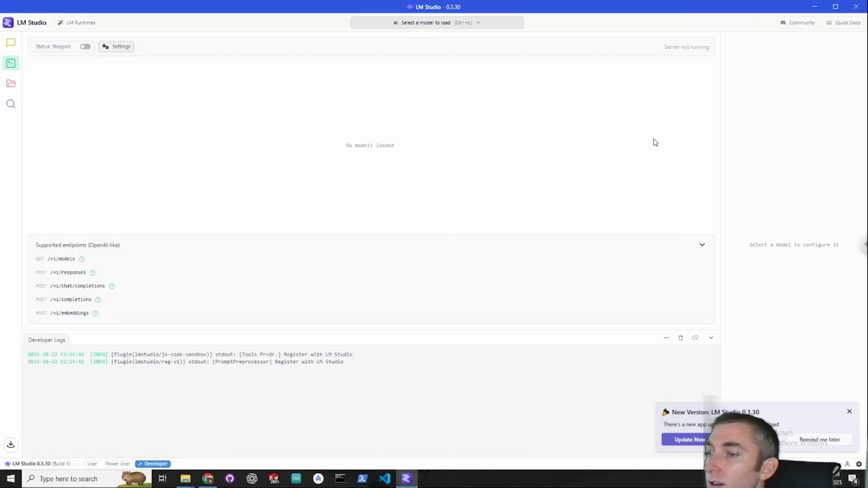
Download the LM Studio 0.3.30 app update, open the local models list meanwhile, and let the updater make changes to the device.
click(440, 33)
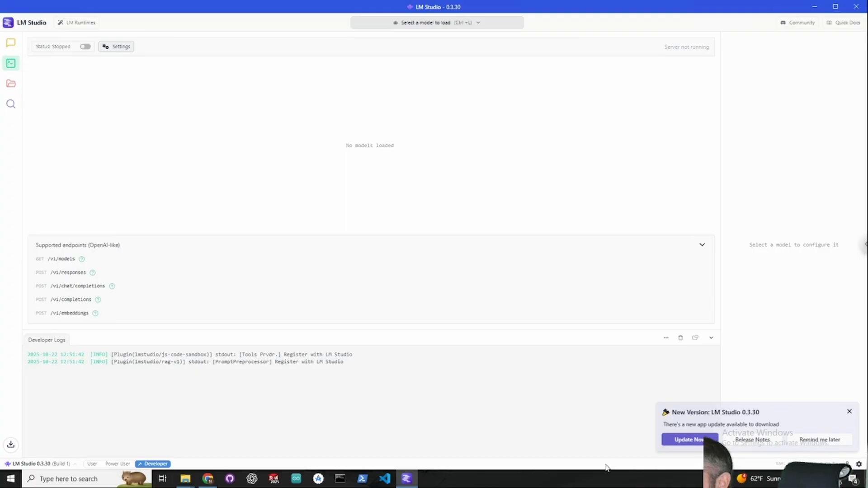
click(700, 443)
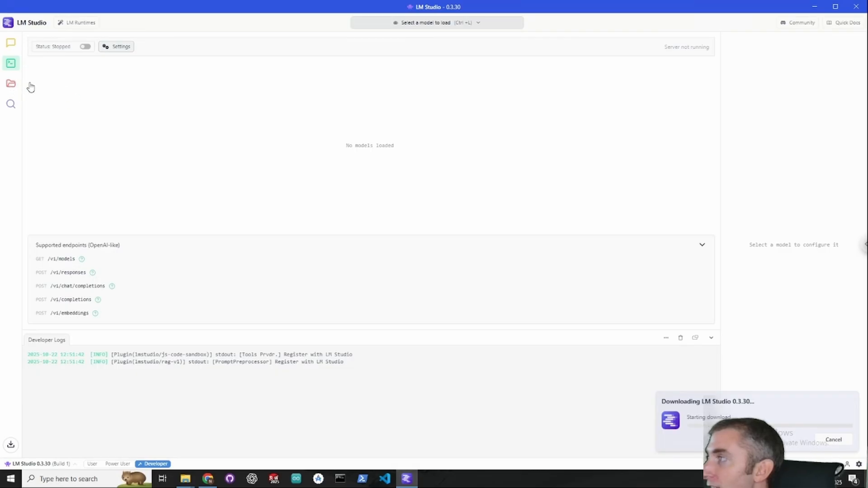
click(10, 84)
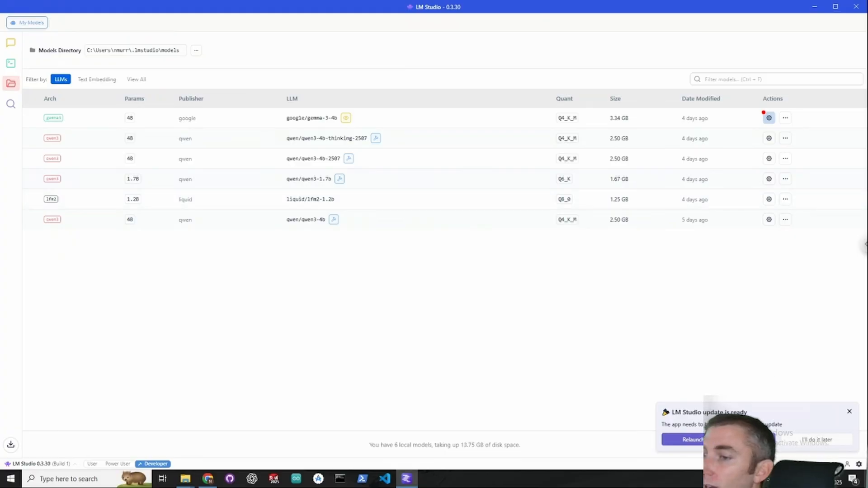
click(817, 440)
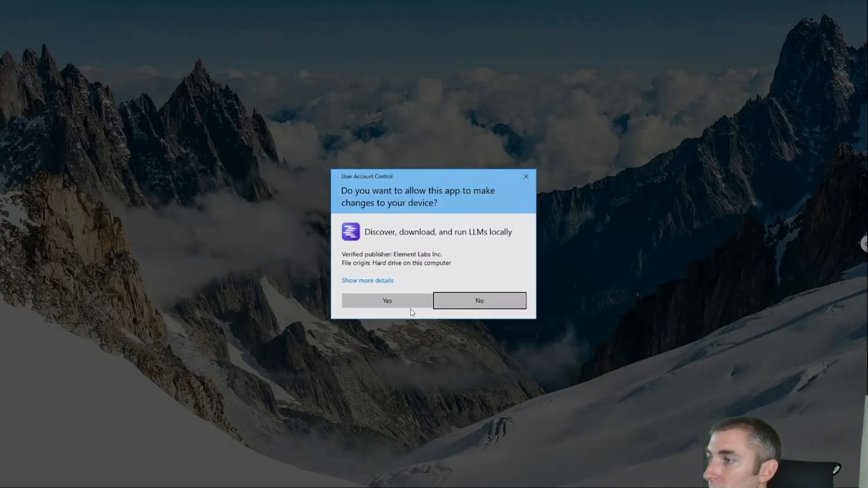
click(410, 302)
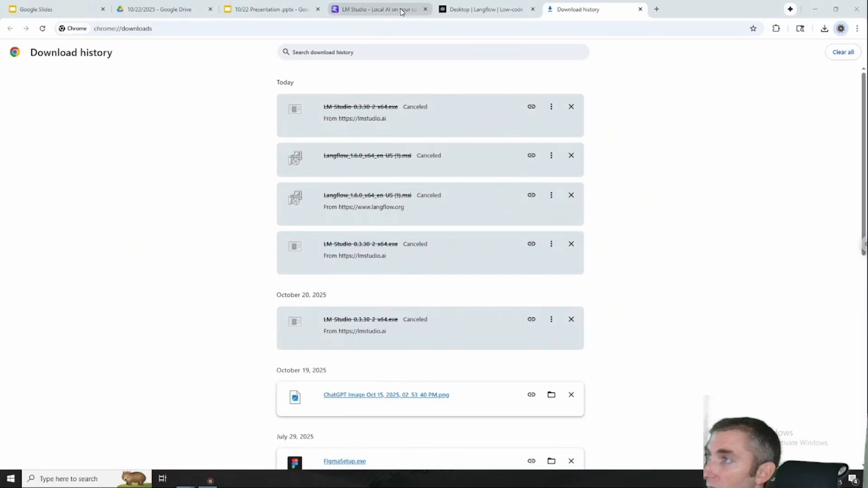
In the 10/22 Presentation in Chrome, present the LM Studio download slide, advance to the LangFlow download slide and exit the slideshow.
click(275, 9)
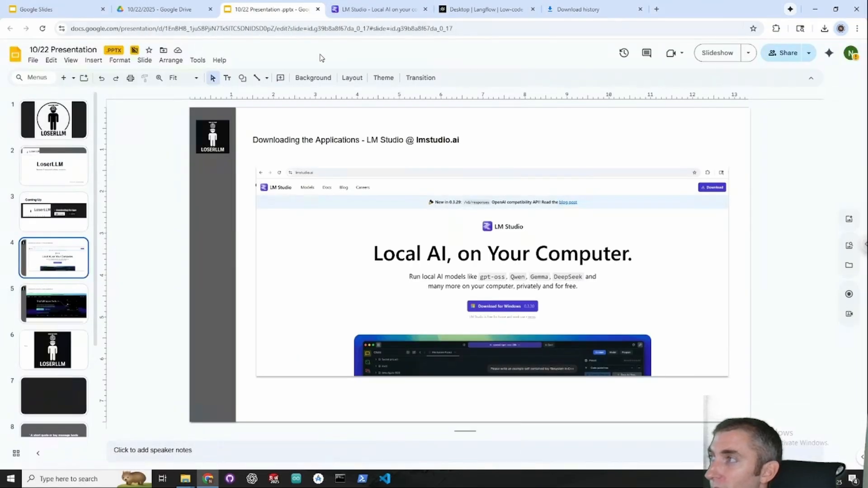
click(719, 59)
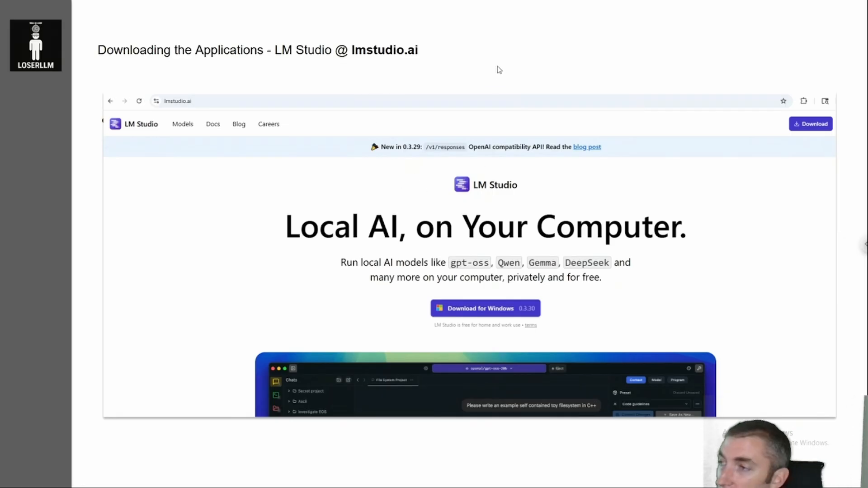
key(Right)
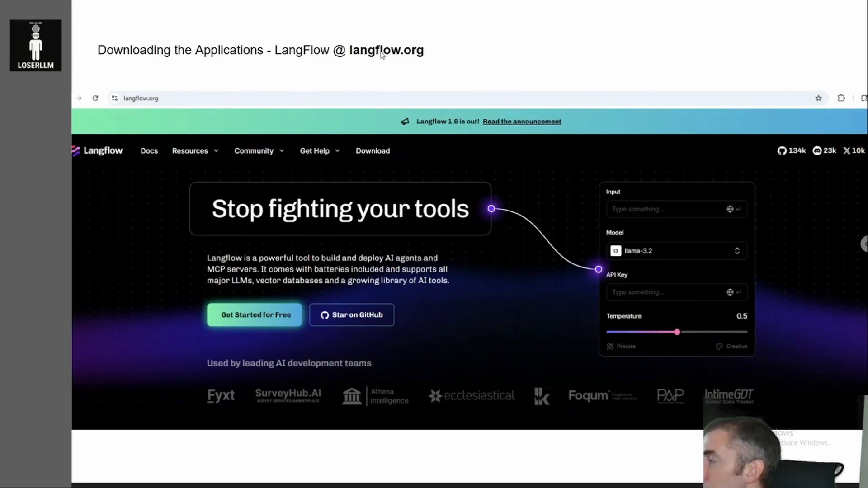
key(Escape)
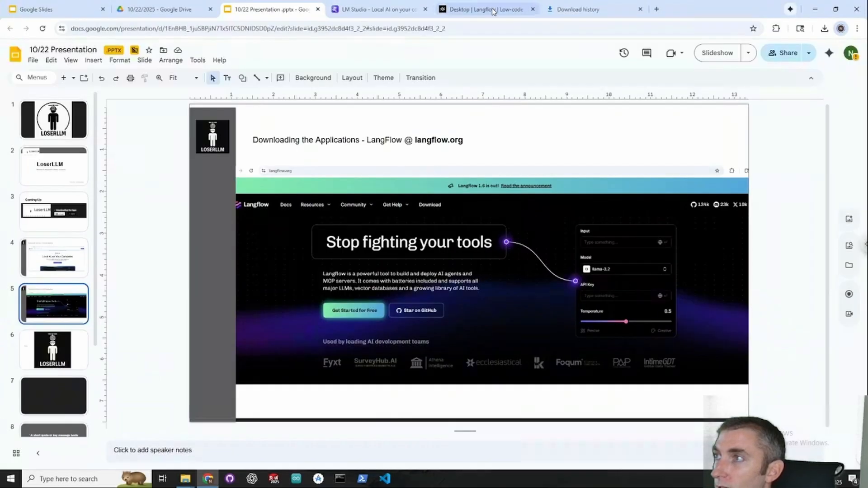
Start downloading Langflow for Desktop for Windows (x64) from langflow.org/desktop and check its progress in the download history.
click(482, 13)
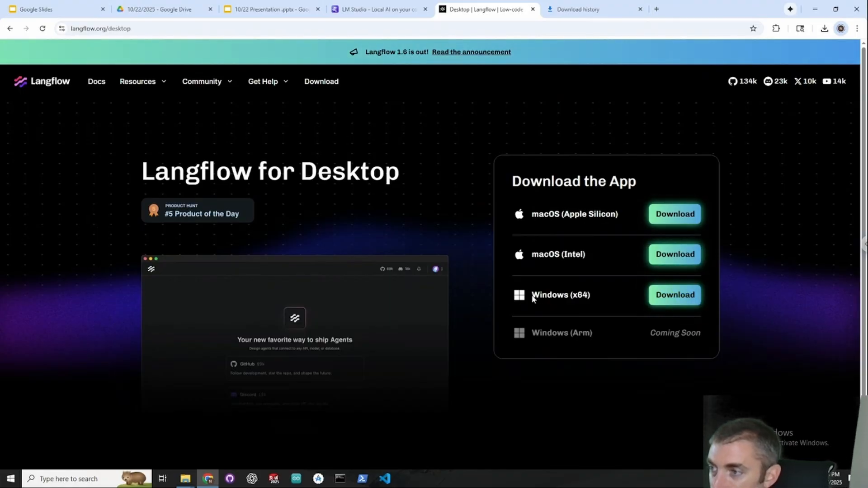
click(675, 297)
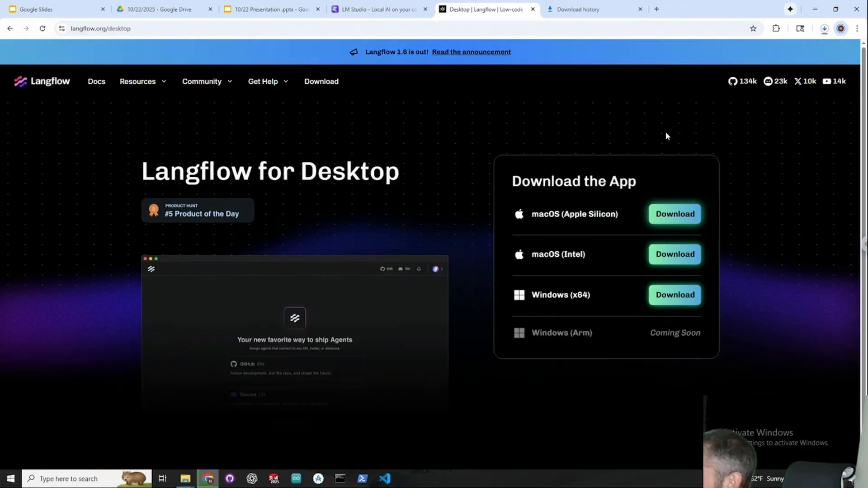
click(595, 32)
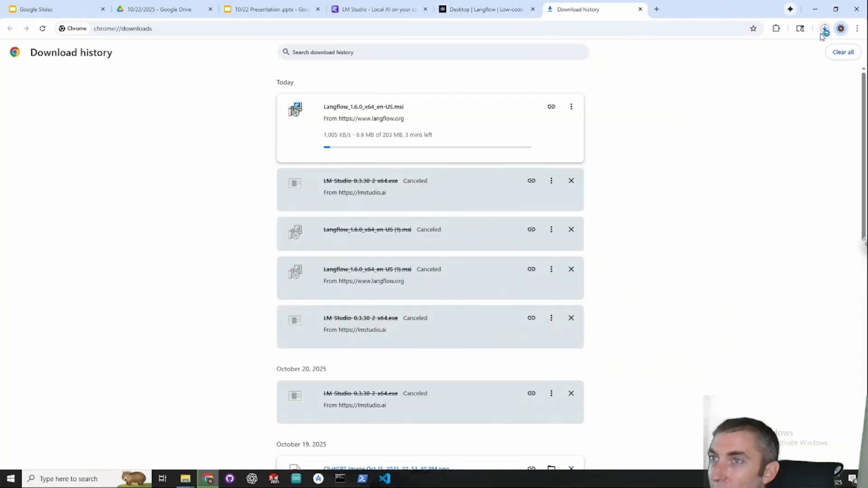
Close the relaunched LM Studio window and return to the Langflow for Desktop page in Chrome.
mouse_move(186, 472)
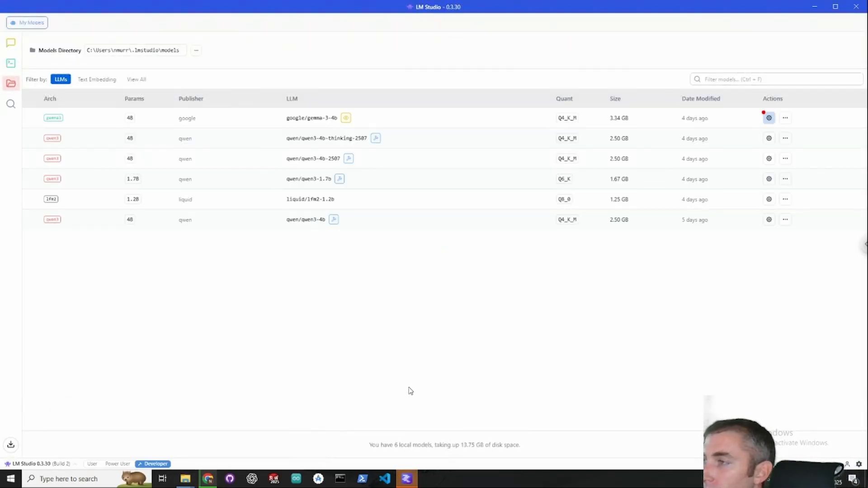
click(856, 6)
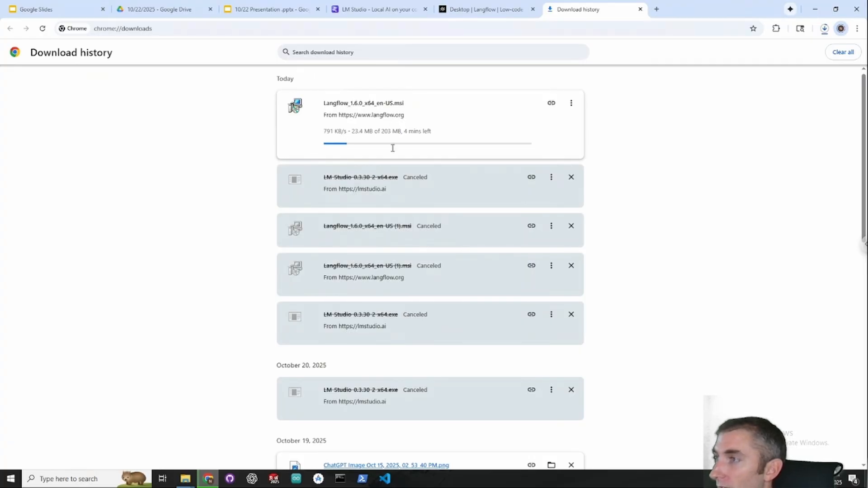
click(356, 12)
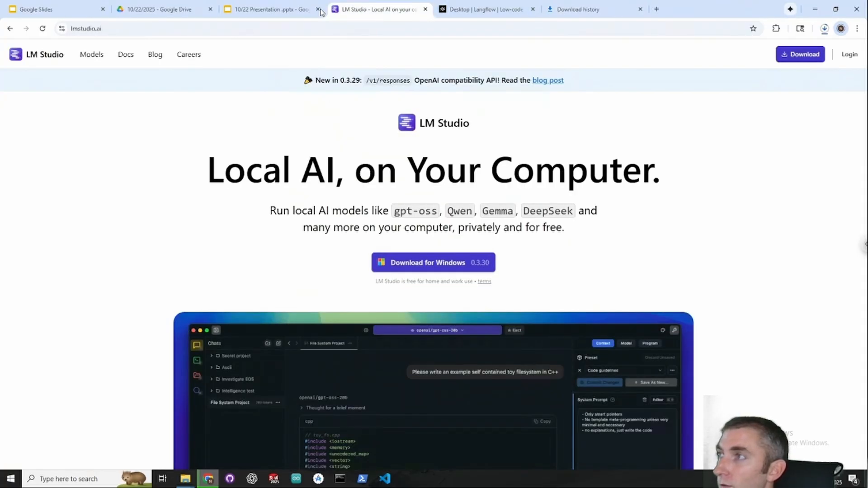
click(563, 13)
click(489, 11)
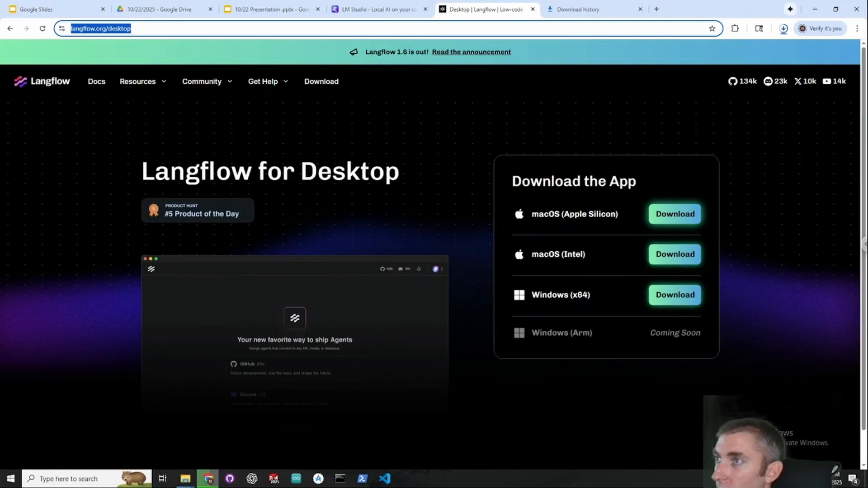
Cancel the running Langflow_1.6.0_x64_en-US.msi download and close the Download history page.
click(604, 12)
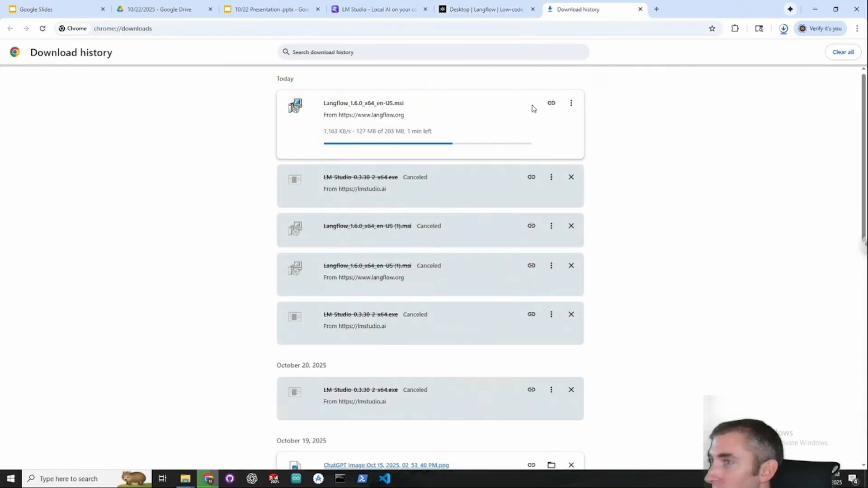
click(572, 103)
click(541, 124)
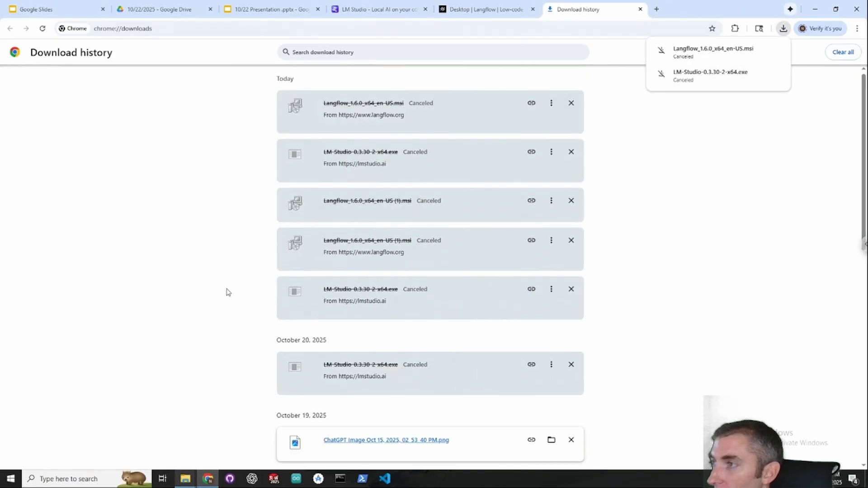
click(468, 9)
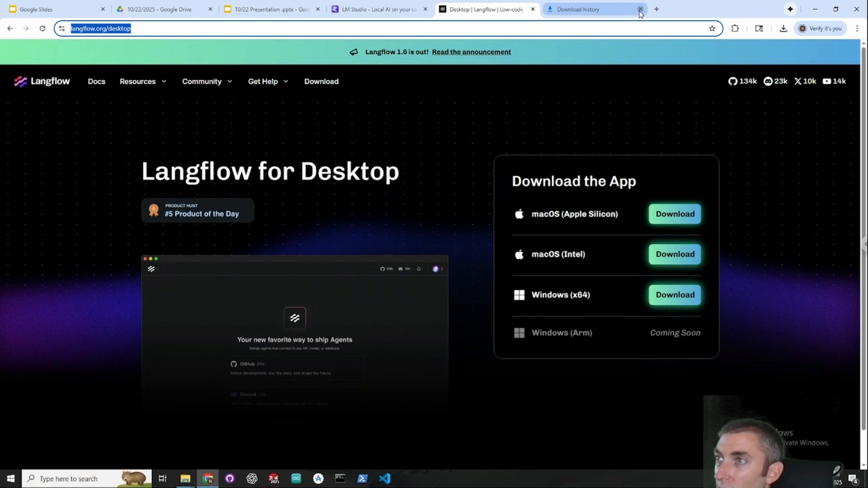
click(641, 9)
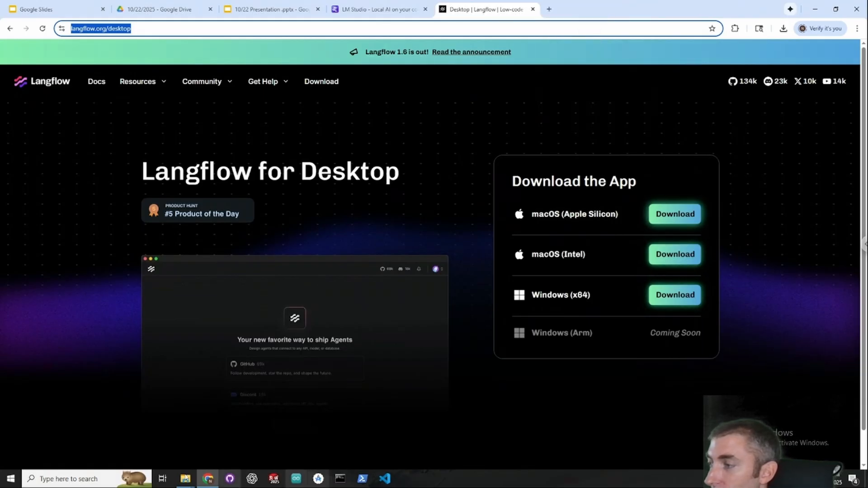
In File Explorer, open the Presentation folder inside Downloads and launch the Langflow_1.6.0_x64_en-US installer.
click(185, 479)
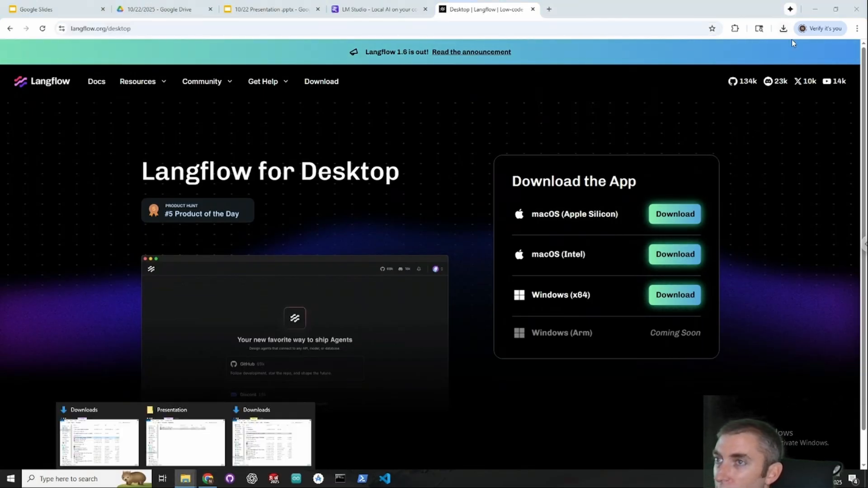
click(783, 28)
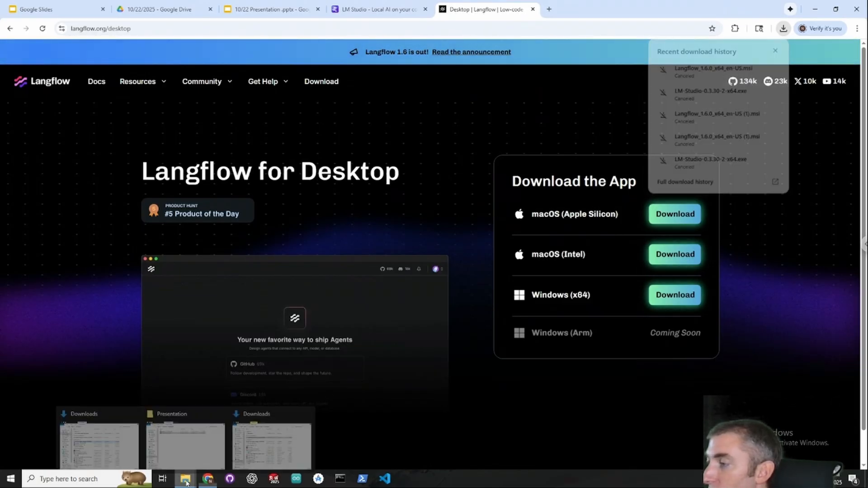
click(185, 479)
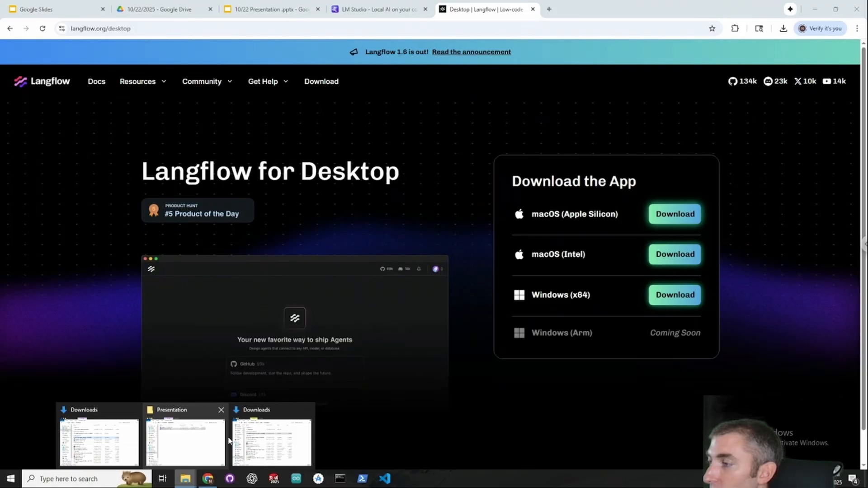
click(271, 405)
double_click(317, 210)
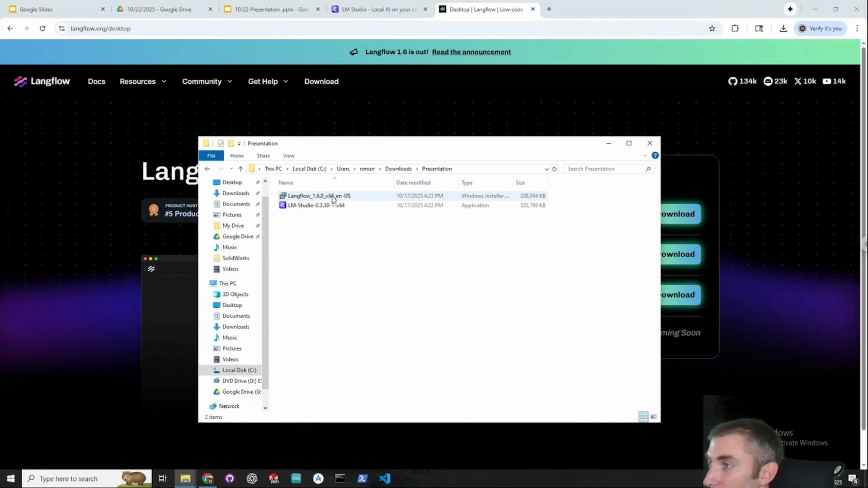
click(333, 197)
double_click(333, 198)
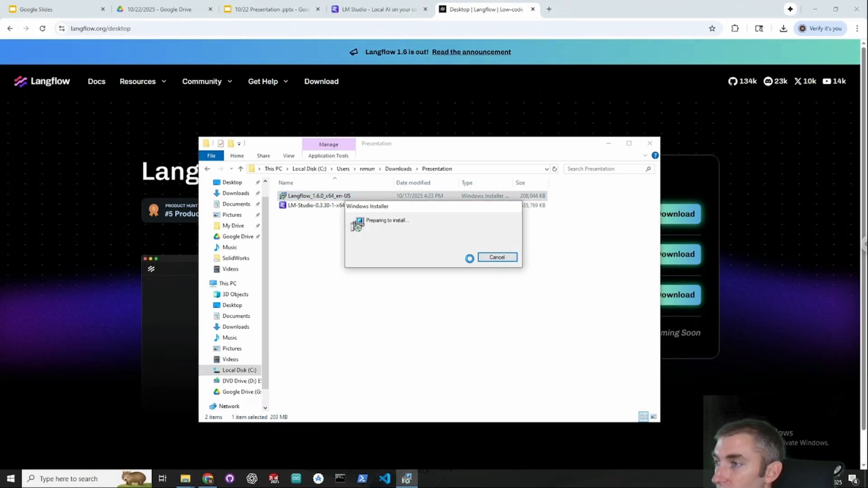
Install Langflow in C:\Program Files\Langflow\, allowing the installer to make changes to the device.
click(480, 309)
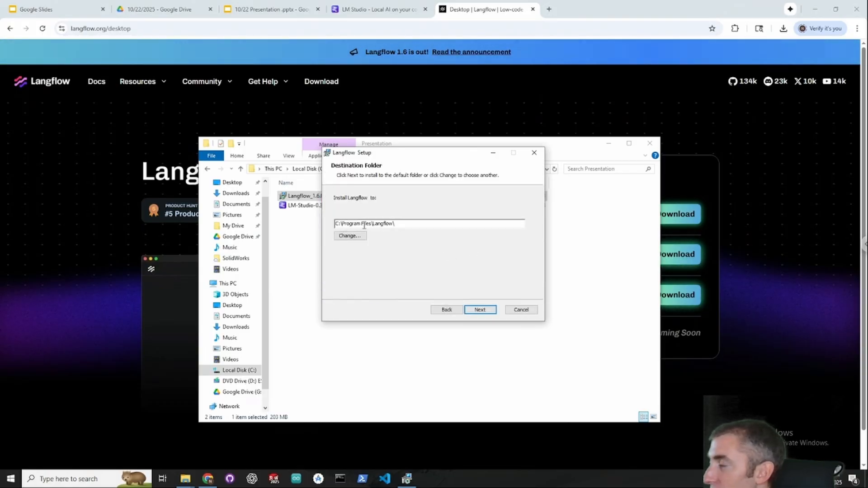
click(481, 310)
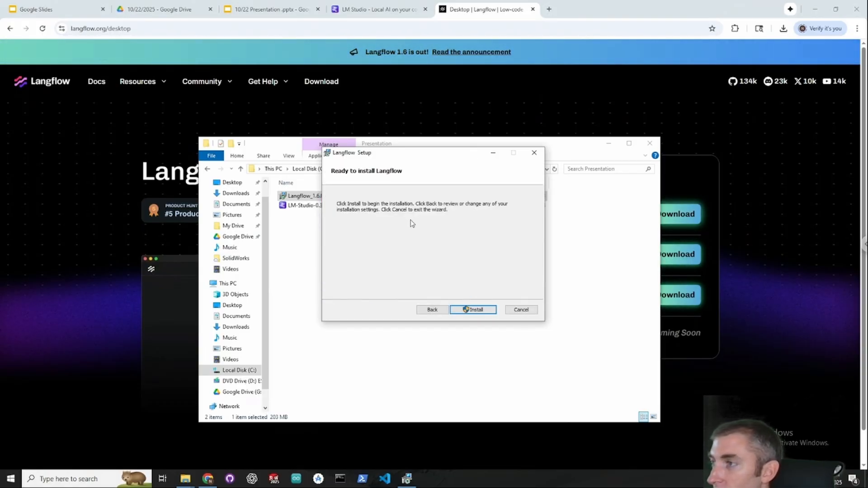
click(468, 311)
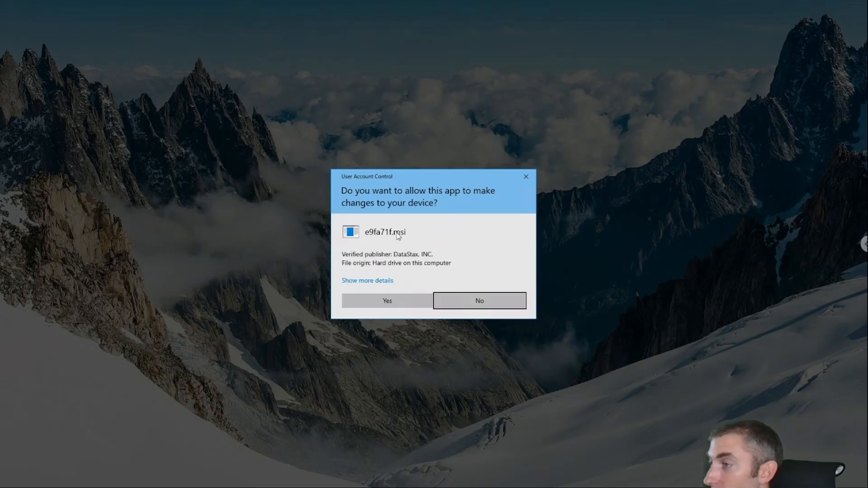
click(398, 302)
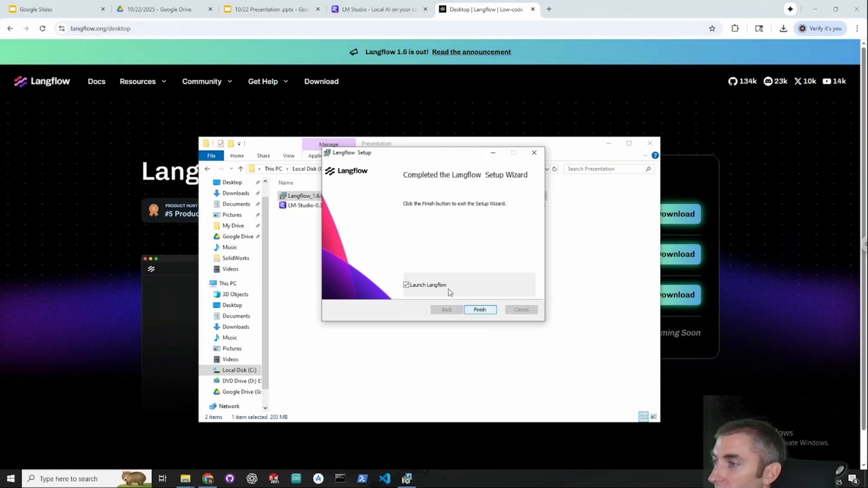
Finish the Langflow setup with Launch Langflow enabled and agree to the Langflow Desktop terms of service and privacy policy.
click(480, 311)
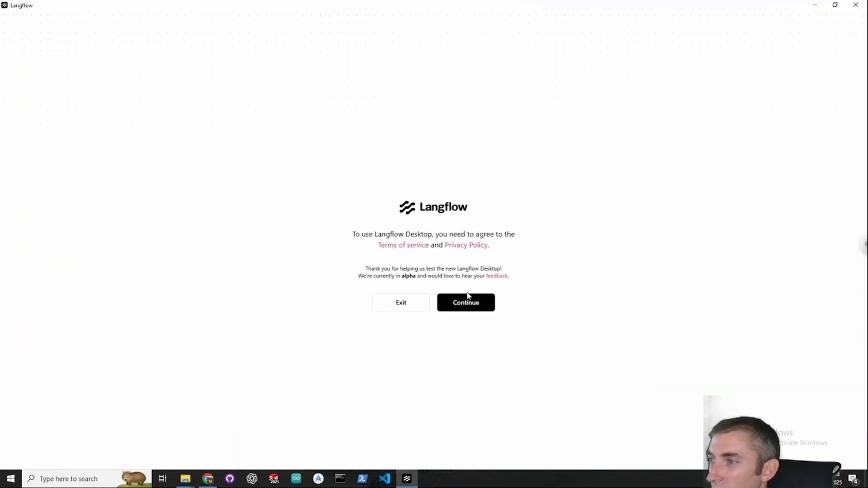
click(468, 299)
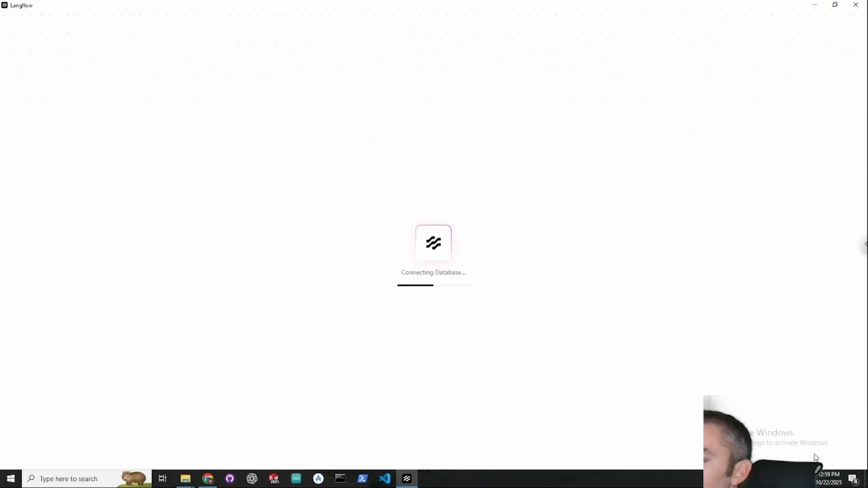
click(818, 476)
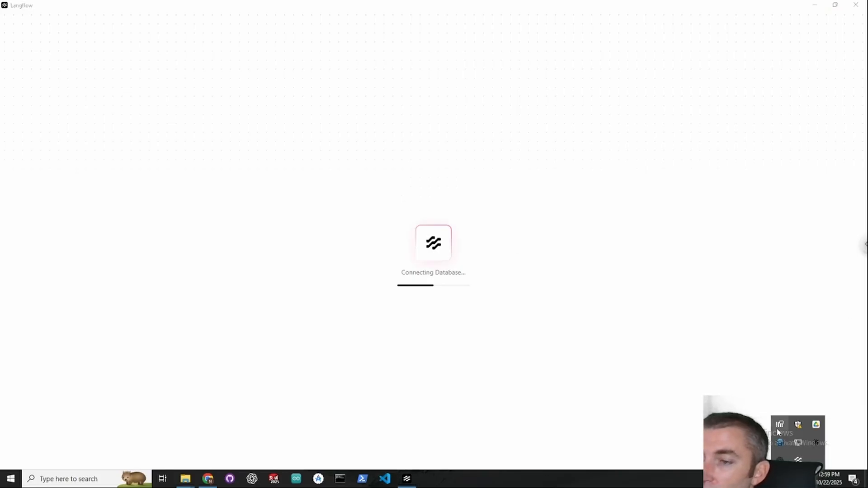
right_click(798, 460)
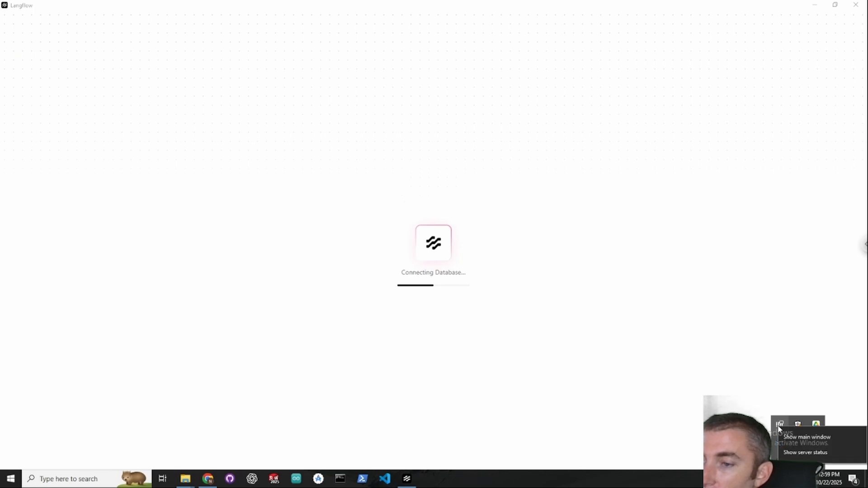
click(808, 454)
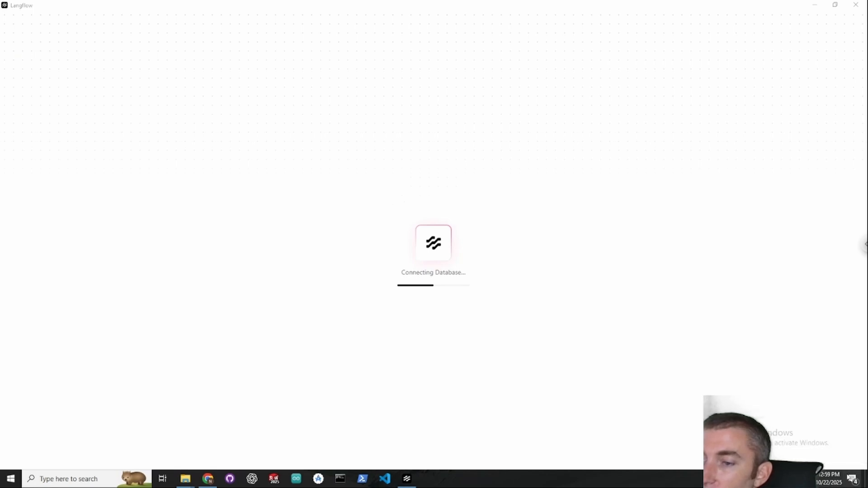
Dismiss the "Windows 10 support has ended" notification, then close the notification list and the Location privacy settings.
click(853, 479)
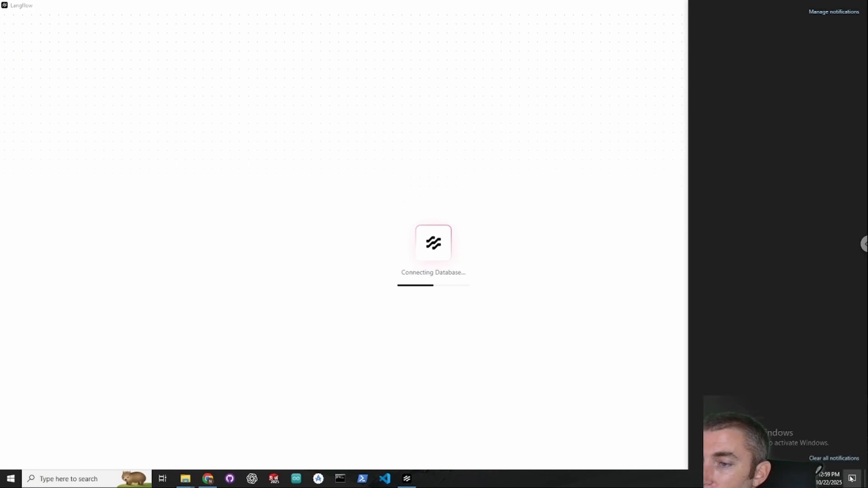
click(821, 432)
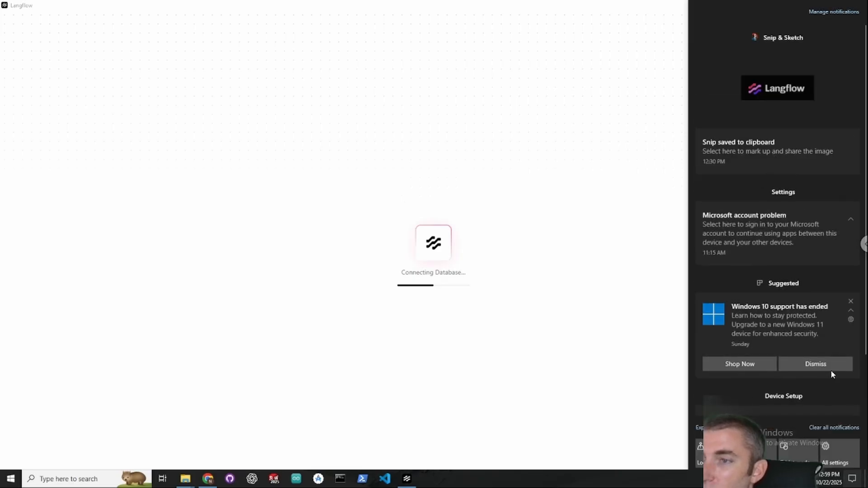
click(831, 370)
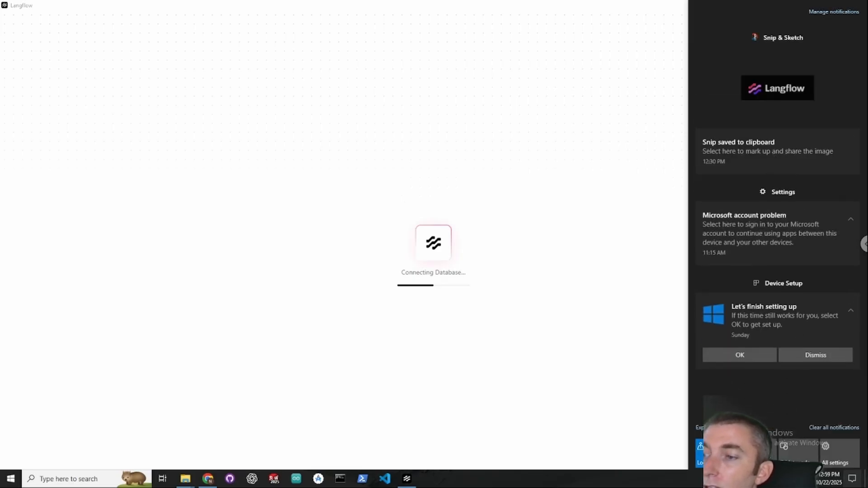
click(768, 479)
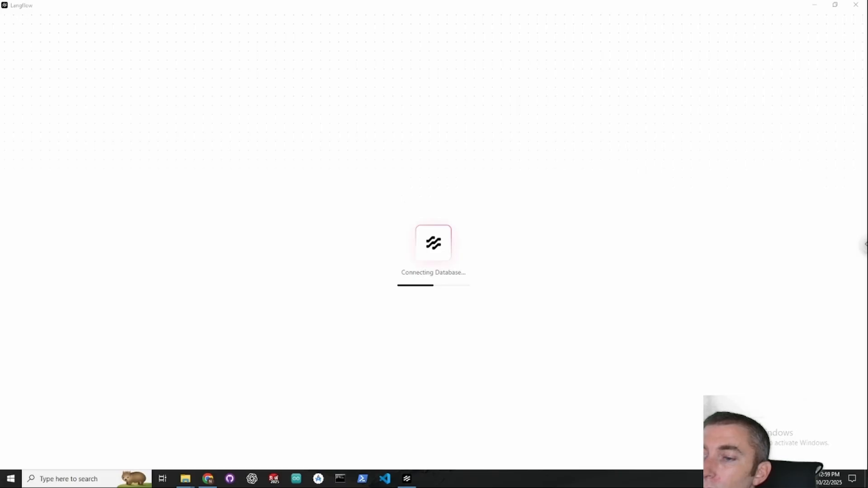
click(799, 479)
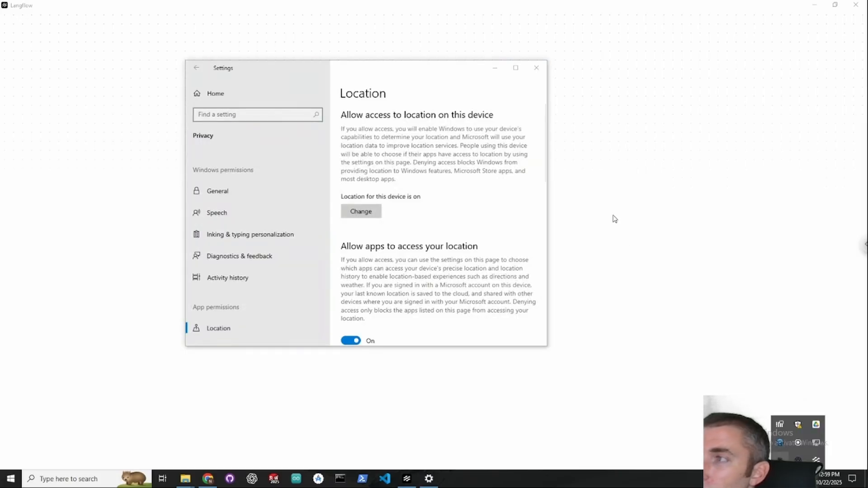
click(542, 72)
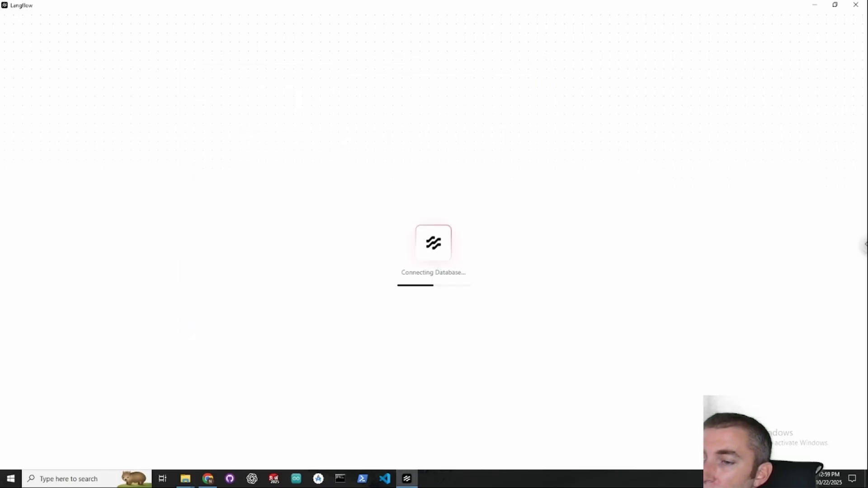
Open the Network & Internet status settings in Windows and examine the internet connection and the listed Ethernet adapters.
click(798, 479)
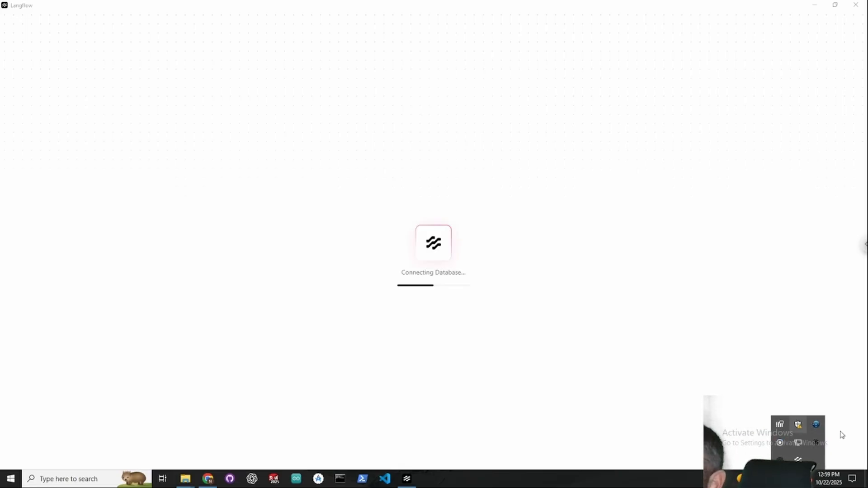
click(798, 448)
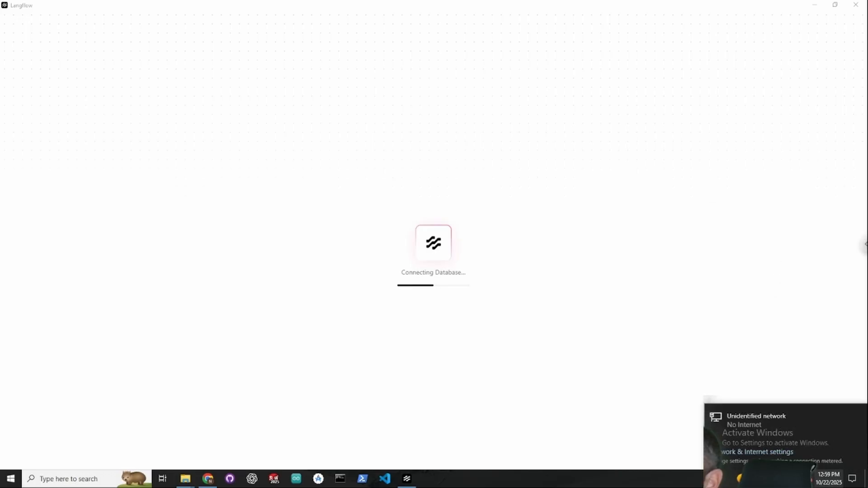
click(789, 453)
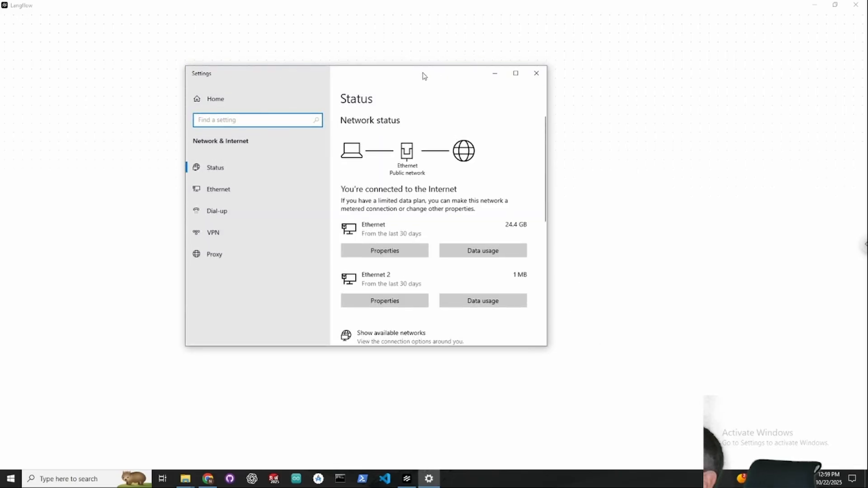
drag(422, 74, 723, 88)
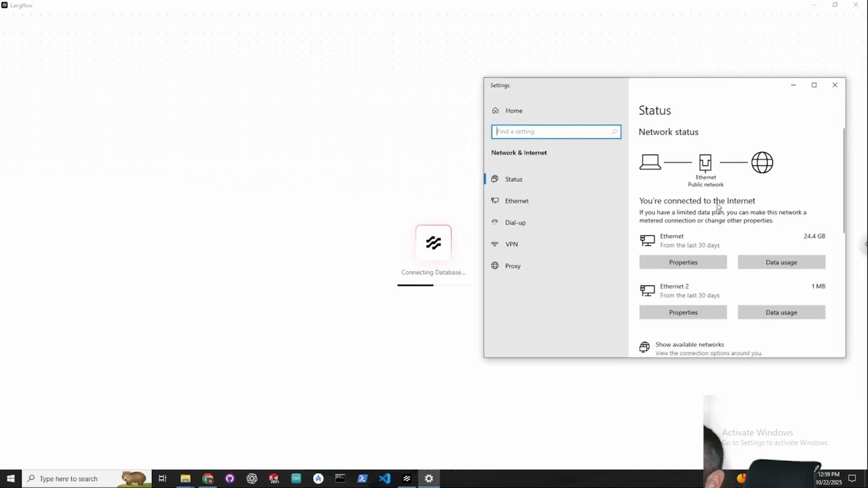
scroll(714, 206, down, 1)
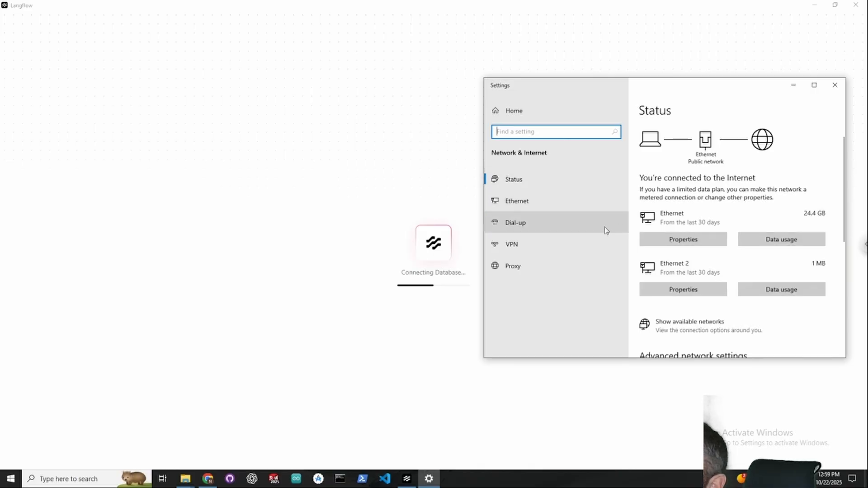
scroll(703, 237, down, 4)
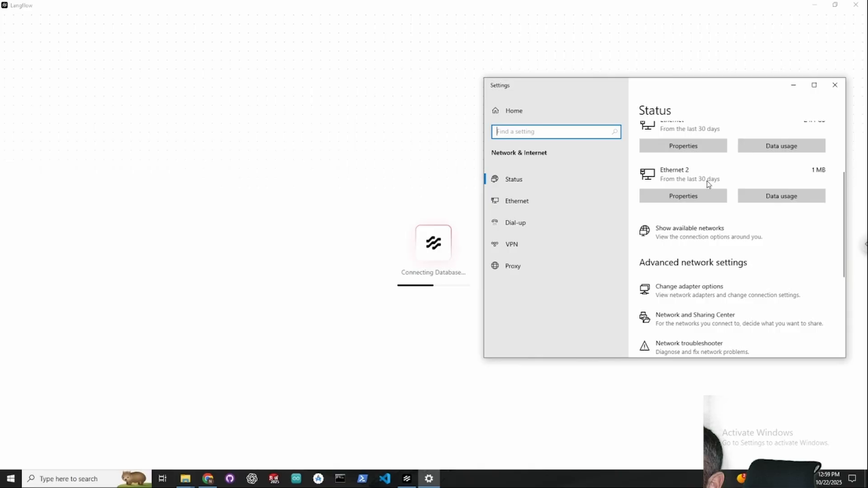
scroll(719, 277, up, 2)
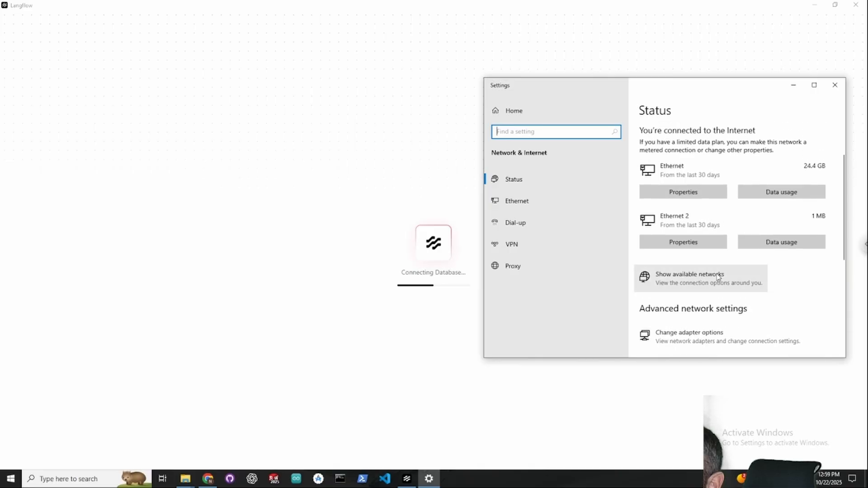
Examine the profile, IP settings and properties of the Ethernet connection Network 43, and close the Windows settings.
click(710, 196)
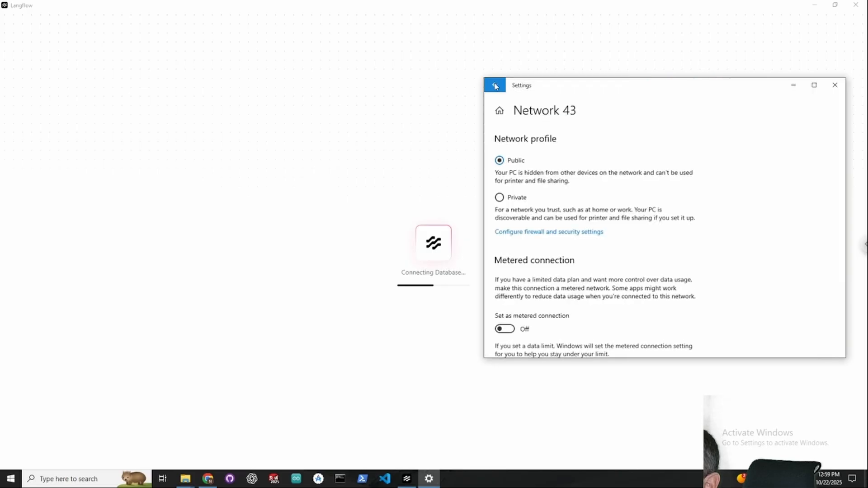
scroll(612, 206, down, 5)
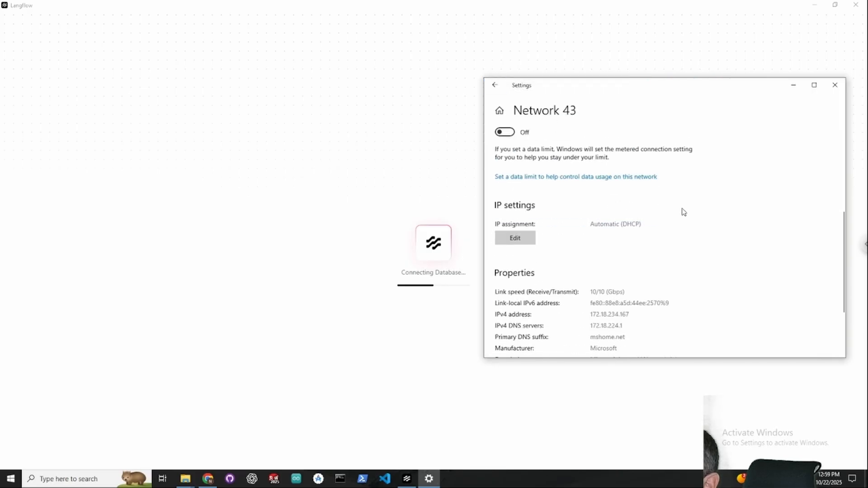
scroll(676, 211, down, 2)
click(494, 85)
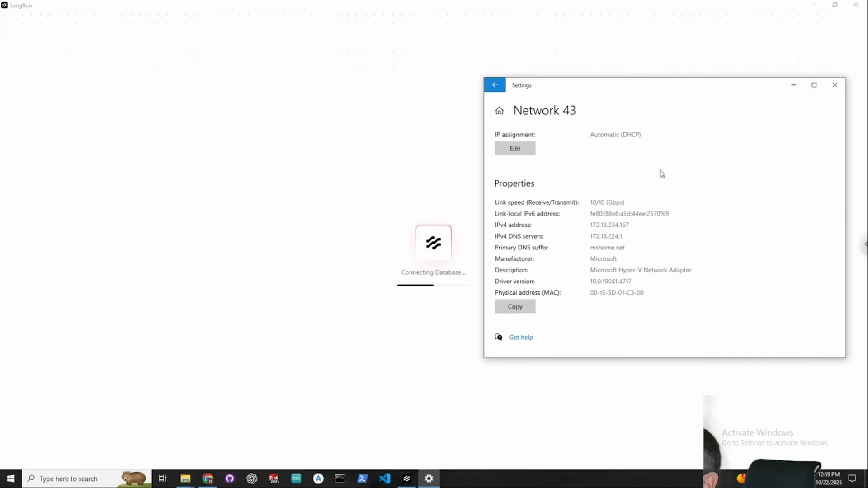
scroll(704, 235, down, 2)
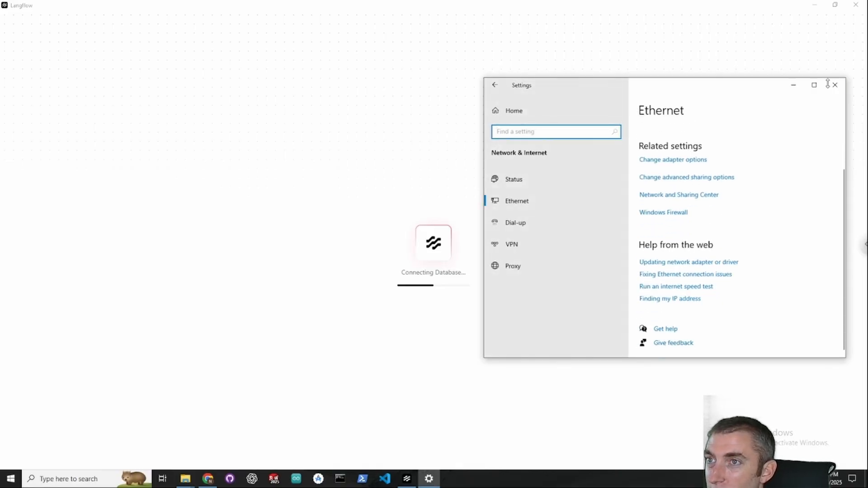
click(496, 85)
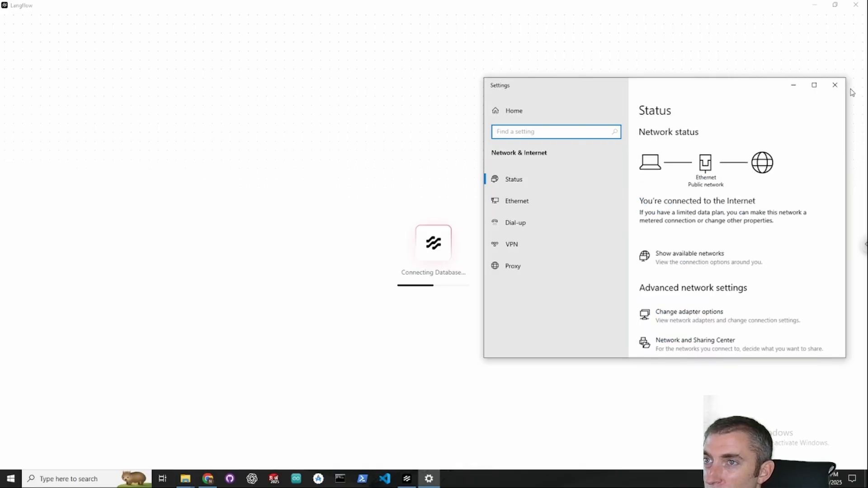
click(836, 85)
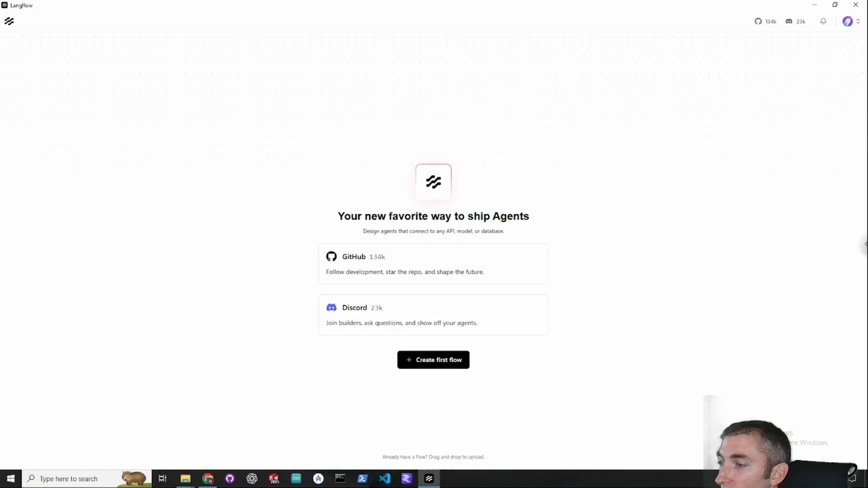
Switch to LM Studio.
click(407, 479)
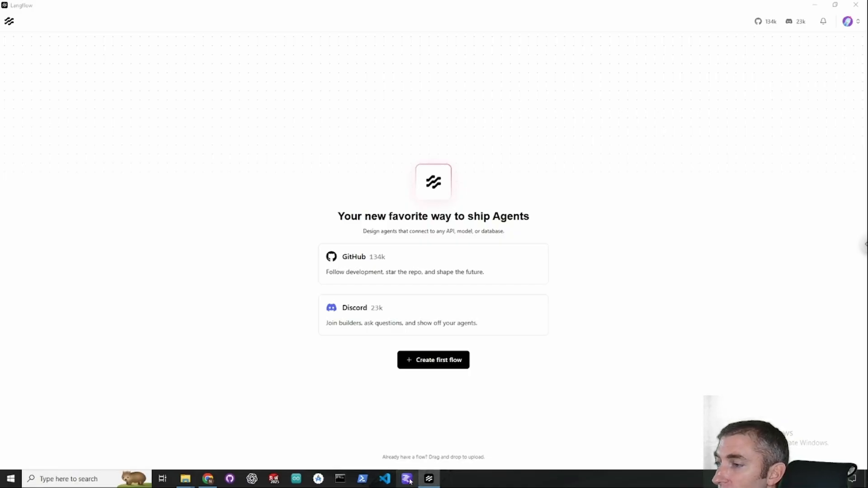